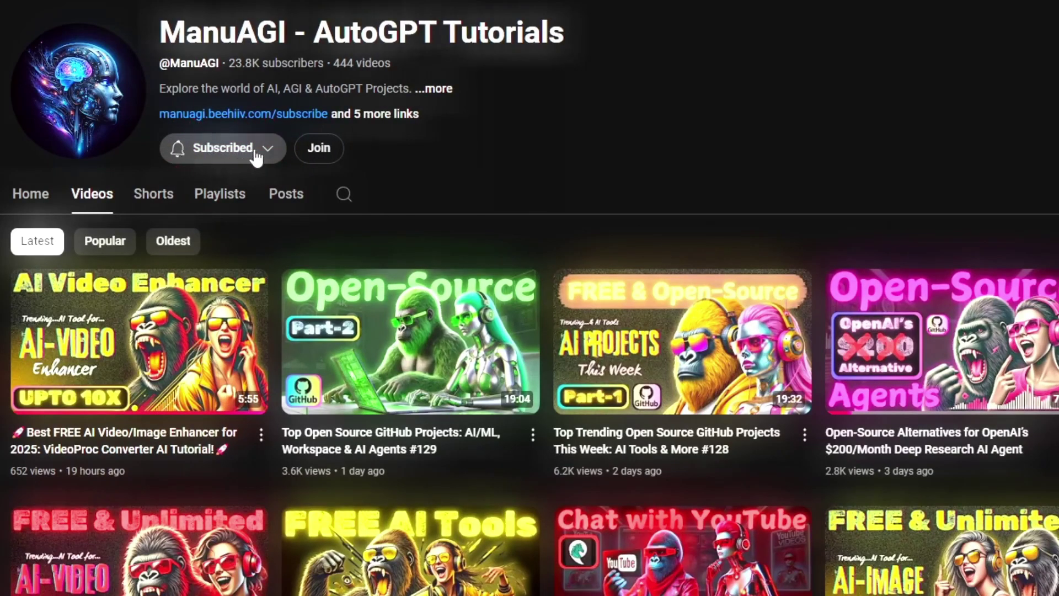
Step: Open the ManuAGI channel's notification bell options and then close them
{"action": "left_click", "coordinate": [256, 157]}
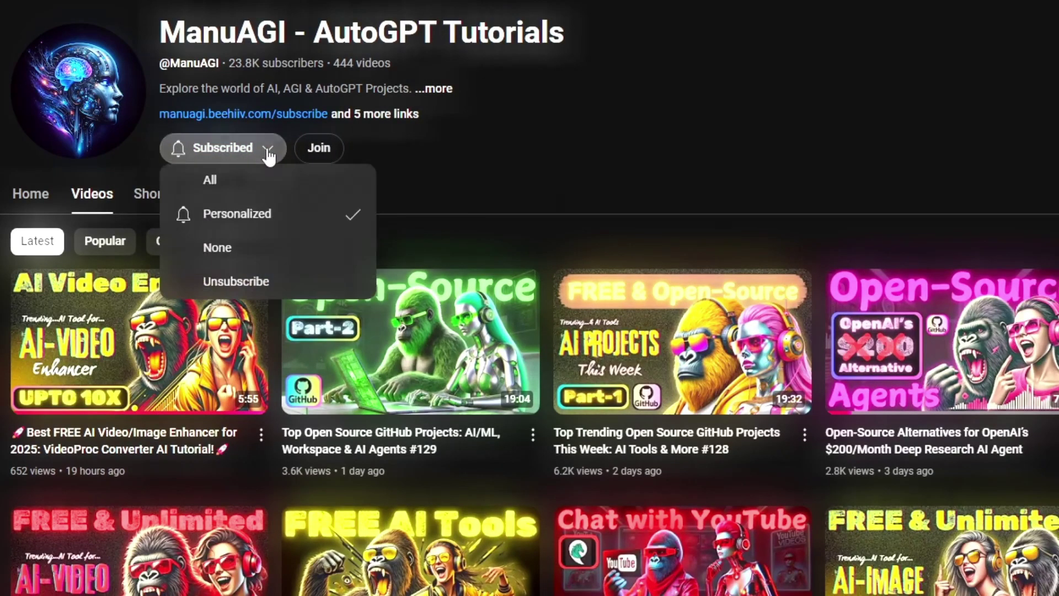
{"action": "left_click", "coordinate": [235, 183]}
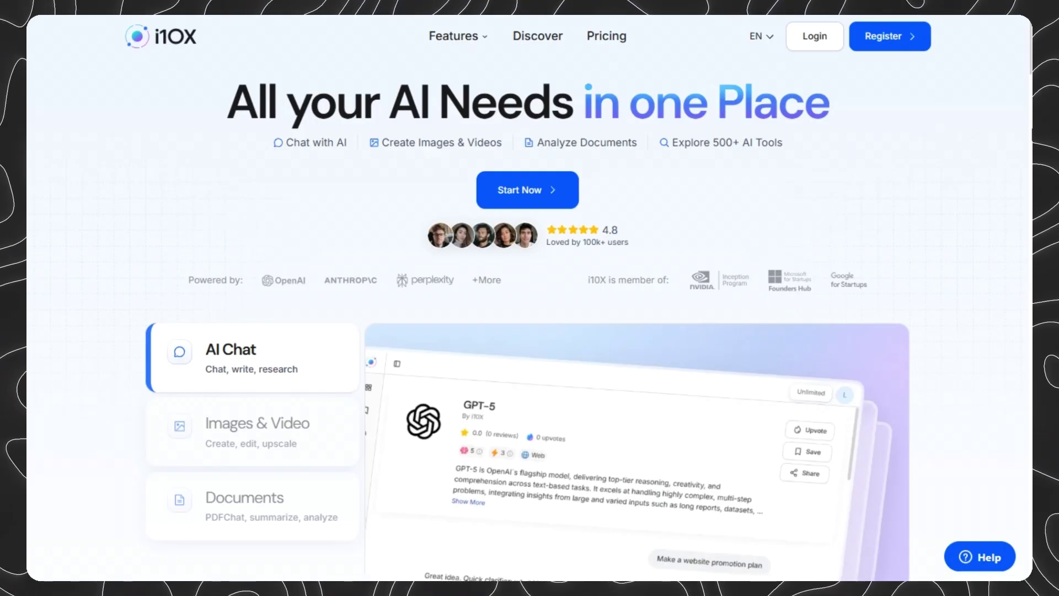
Step: Create a new i10X account using 'Sign up with Google'
{"action": "left_click", "coordinate": [892, 40]}
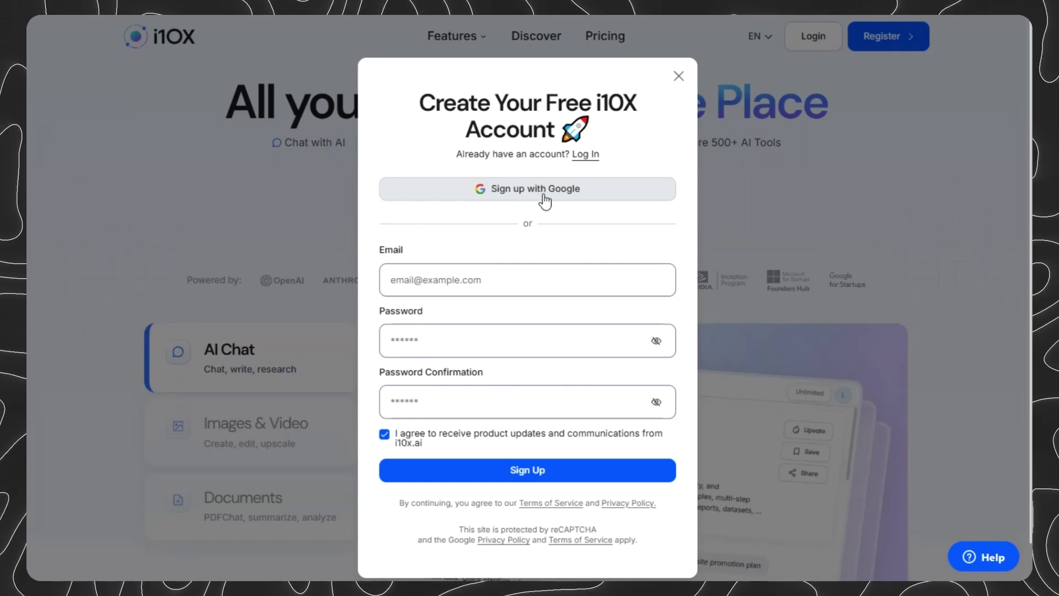
{"action": "left_click", "coordinate": [529, 202]}
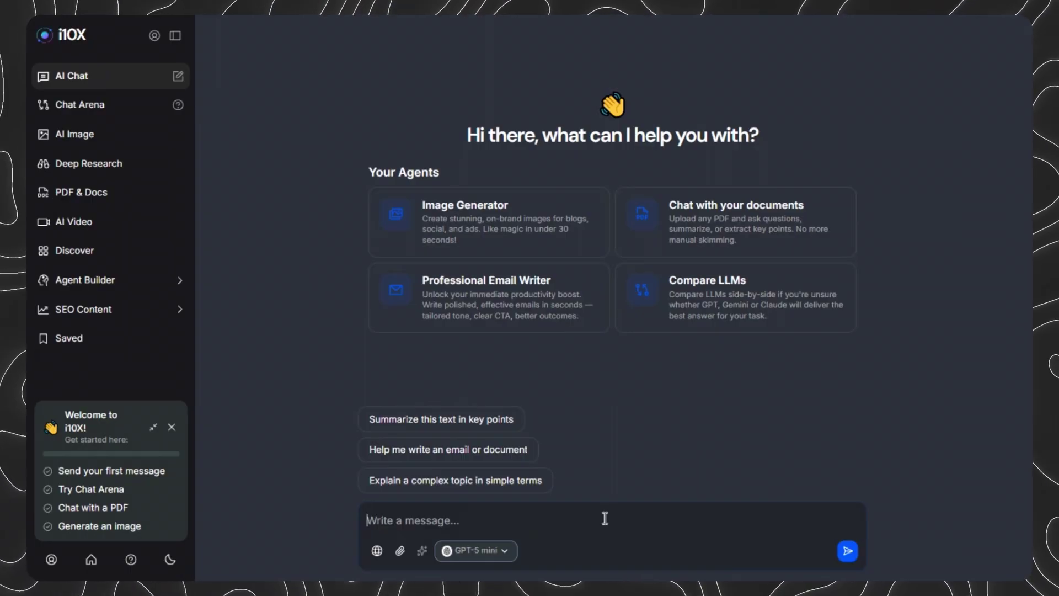
{"action": "left_click", "coordinate": [496, 557]}
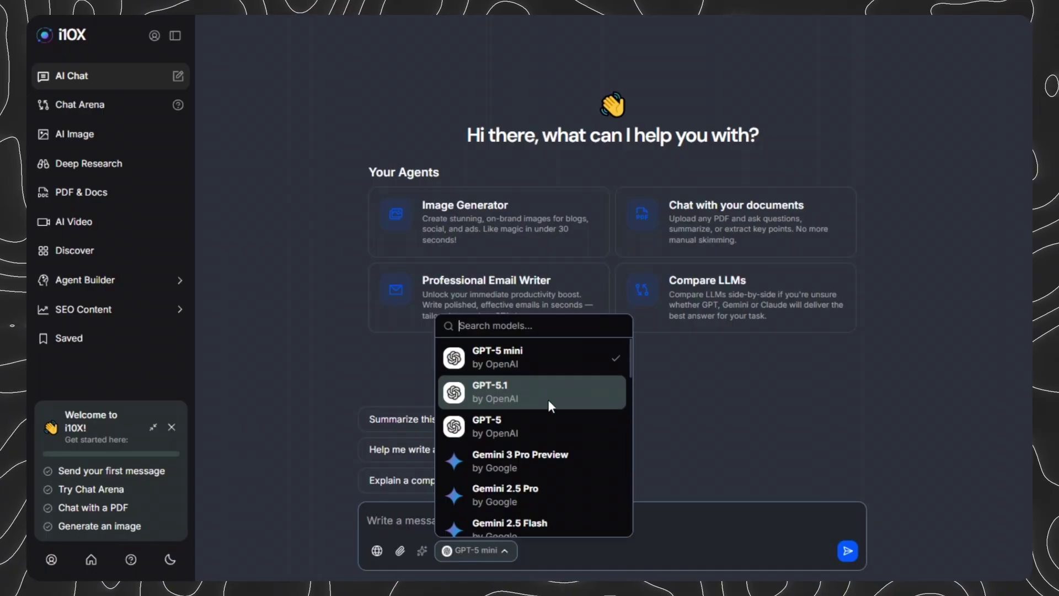
{"action": "scroll", "coordinate": [551, 430], "scroll_direction": "down", "scroll_amount": 3}
{"action": "scroll", "coordinate": [554, 436], "scroll_direction": "down", "scroll_amount": 2}
{"action": "scroll", "coordinate": [530, 470], "scroll_direction": "down", "scroll_amount": 2}
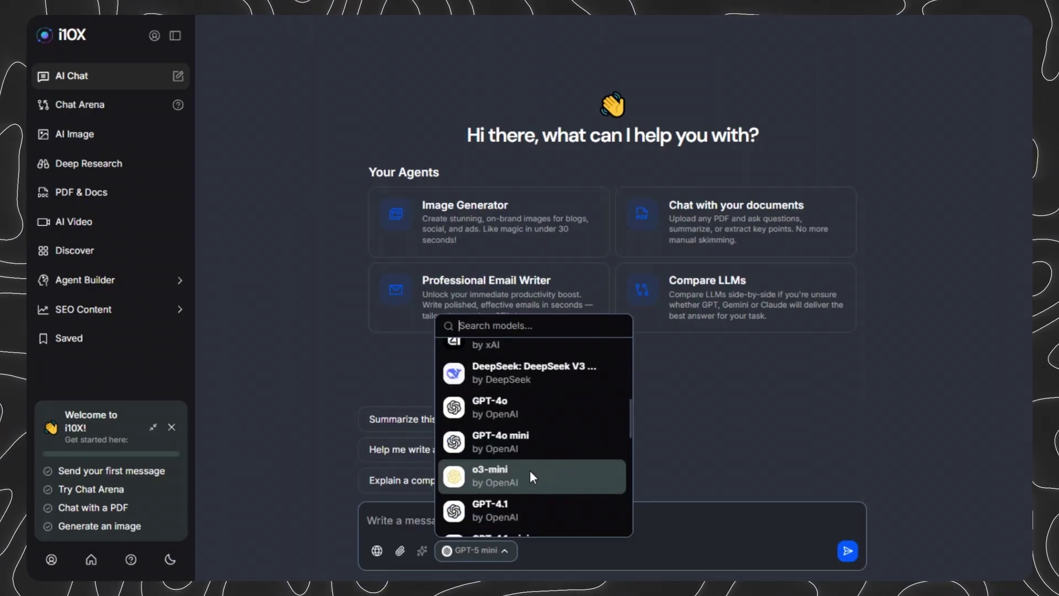
{"action": "scroll", "coordinate": [528, 470], "scroll_direction": "down", "scroll_amount": 2}
{"action": "scroll", "coordinate": [518, 427], "scroll_direction": "up", "scroll_amount": 2}
{"action": "scroll", "coordinate": [552, 430], "scroll_direction": "up", "scroll_amount": 2}
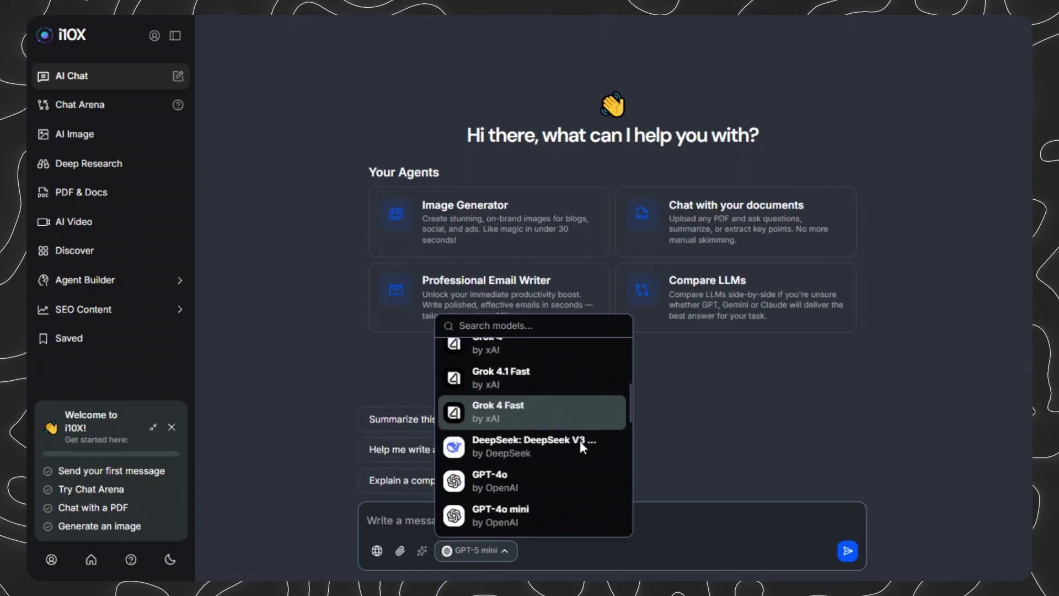
{"action": "scroll", "coordinate": [524, 441], "scroll_direction": "down", "scroll_amount": 5}
{"action": "scroll", "coordinate": [524, 480], "scroll_direction": "down", "scroll_amount": 5}
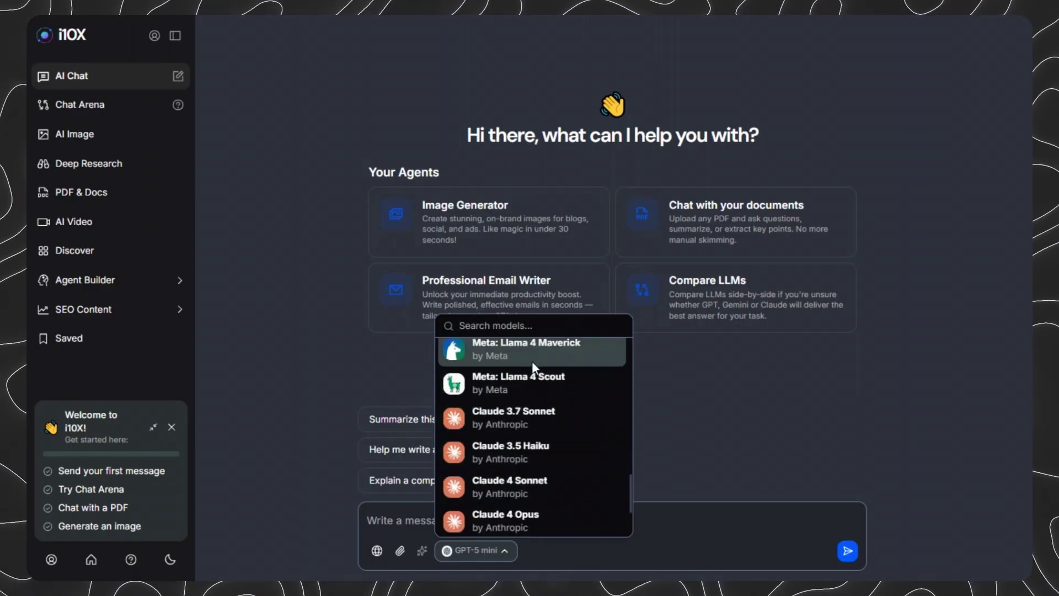
{"action": "scroll", "coordinate": [533, 370], "scroll_direction": "up", "scroll_amount": 2}
{"action": "scroll", "coordinate": [529, 442], "scroll_direction": "down", "scroll_amount": 4}
{"action": "scroll", "coordinate": [539, 501], "scroll_direction": "down", "scroll_amount": 1}
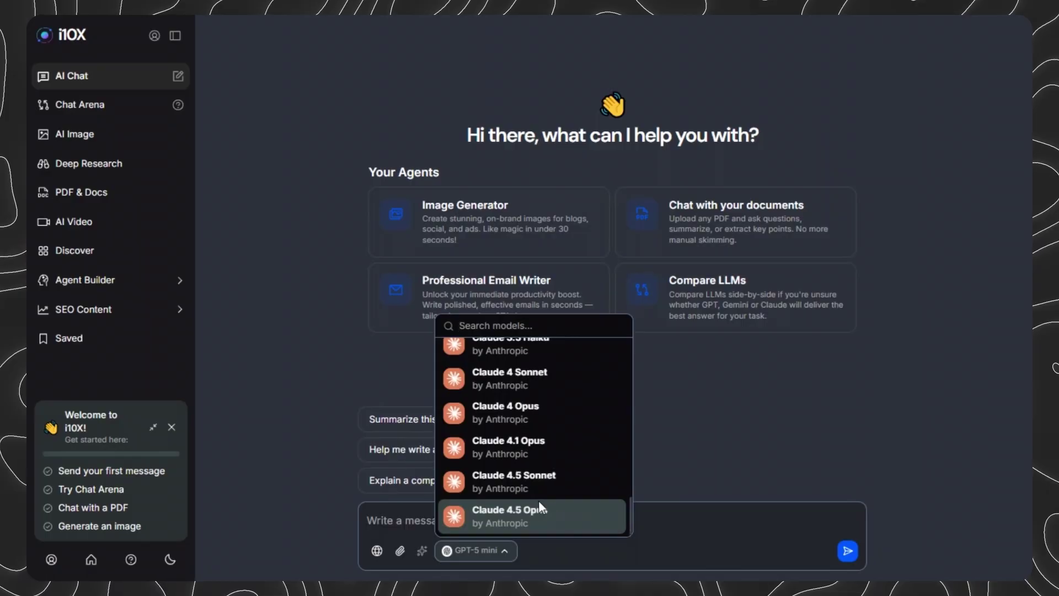
{"action": "scroll", "coordinate": [536, 430], "scroll_direction": "up", "scroll_amount": 1}
{"action": "scroll", "coordinate": [534, 358], "scroll_direction": "up", "scroll_amount": 5}
{"action": "scroll", "coordinate": [539, 367], "scroll_direction": "up", "scroll_amount": 4}
{"action": "scroll", "coordinate": [538, 366], "scroll_direction": "up", "scroll_amount": 2}
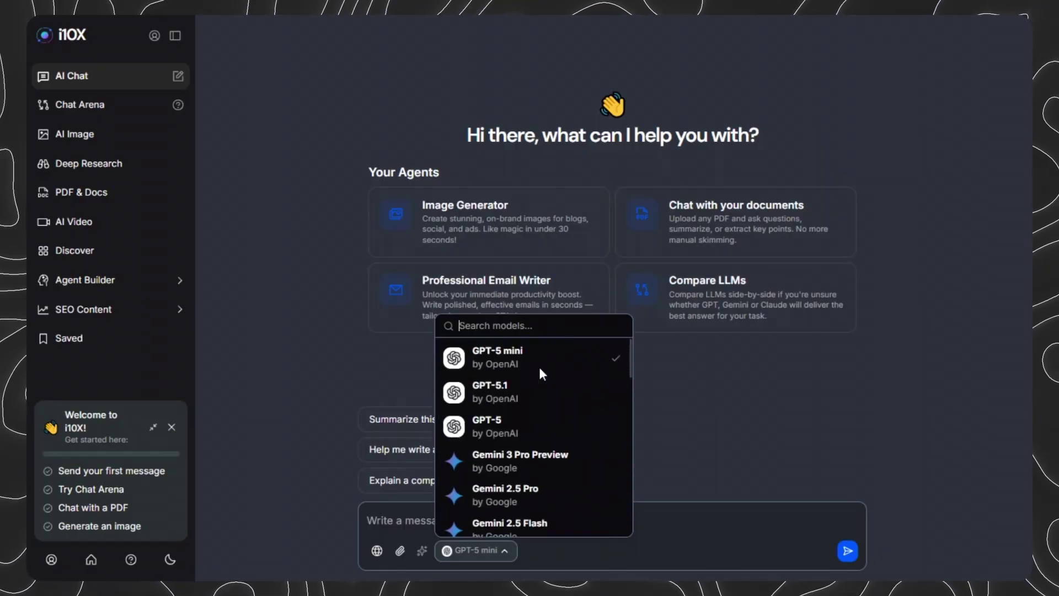
{"action": "left_click", "coordinate": [614, 353]}
{"action": "left_click", "coordinate": [435, 521]}
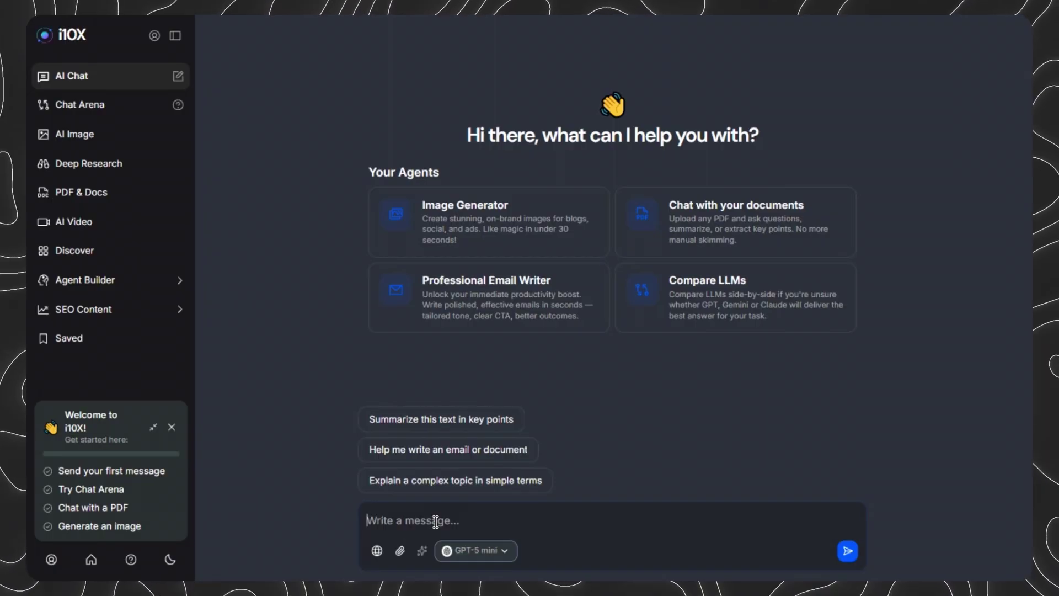
Step: Ask the chat to explain quantum computing in simple terms and review the answer
{"action": "type", "text": "Explain Quantum Computing fo"}
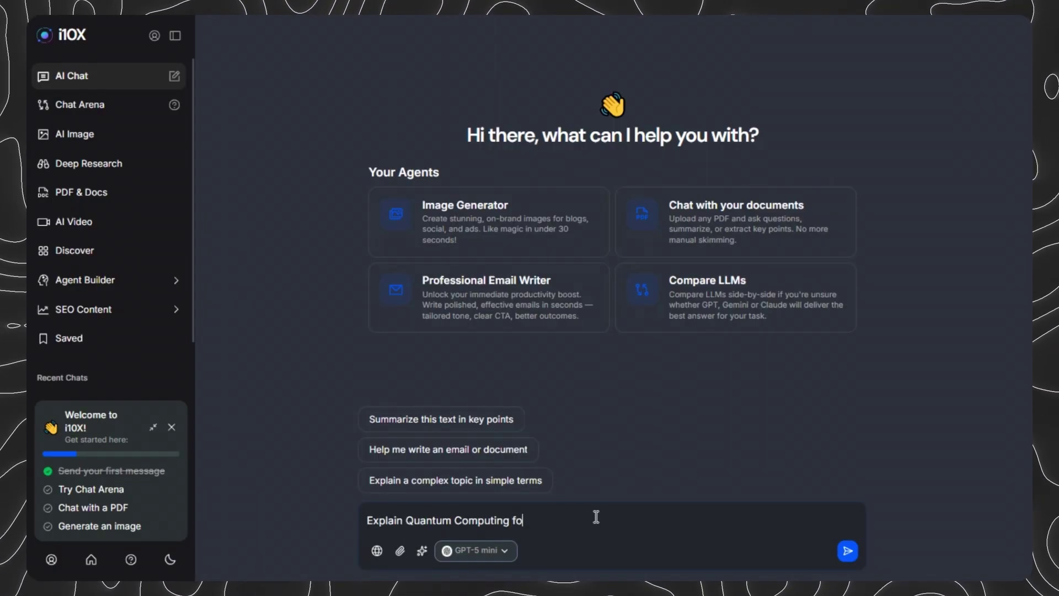
{"action": "key", "text": "Return"}
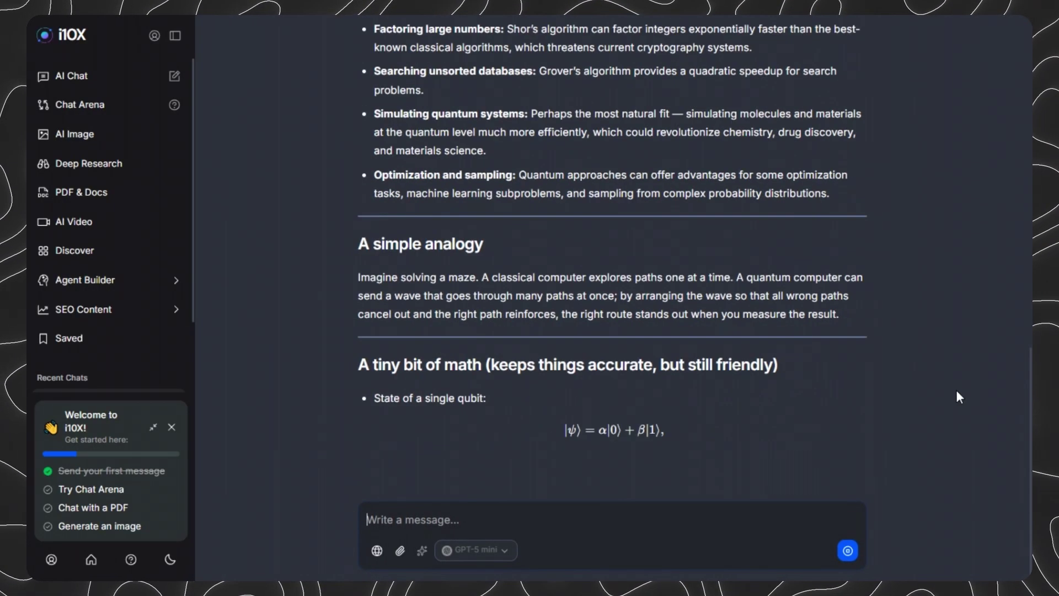
{"action": "type", "text": "st"}
{"action": "key", "text": "Return"}
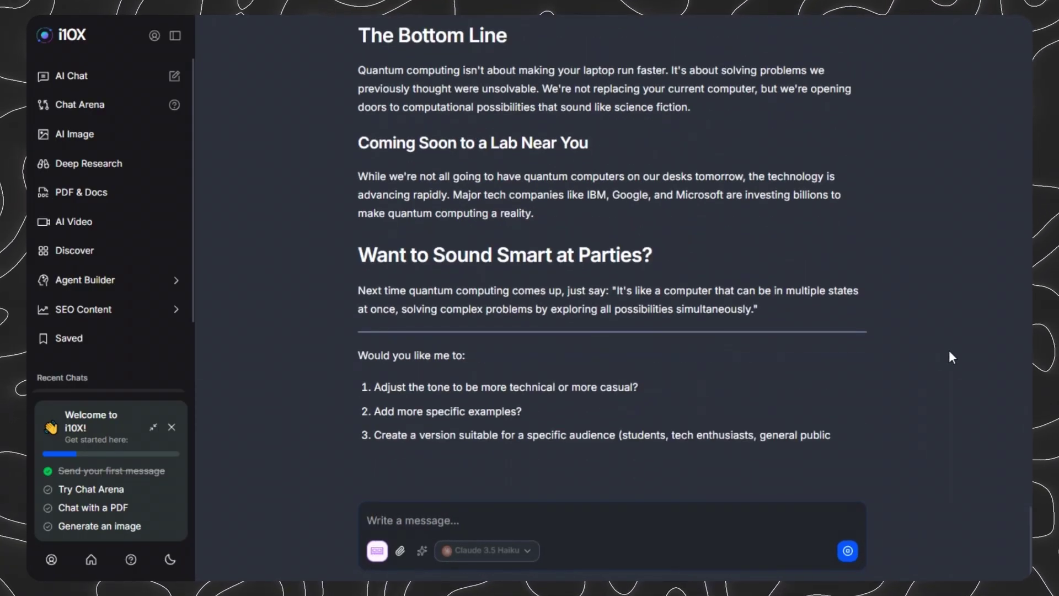
{"action": "scroll", "coordinate": [949, 353], "scroll_direction": "up", "scroll_amount": 8}
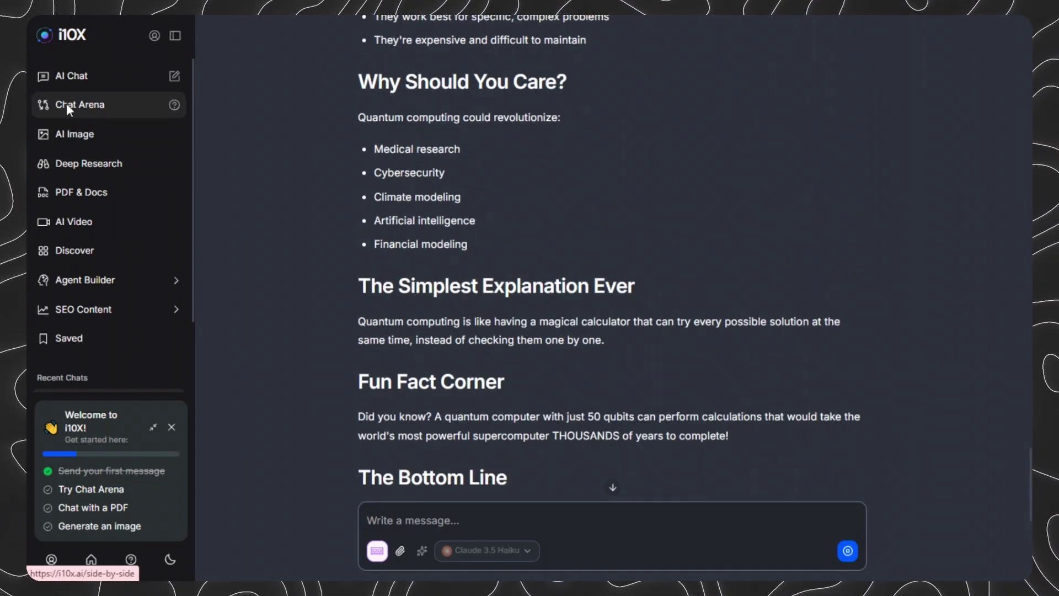
Step: Open Chat Arena and set the right panel's model to GPT-5 mini
{"action": "left_click", "coordinate": [100, 110]}
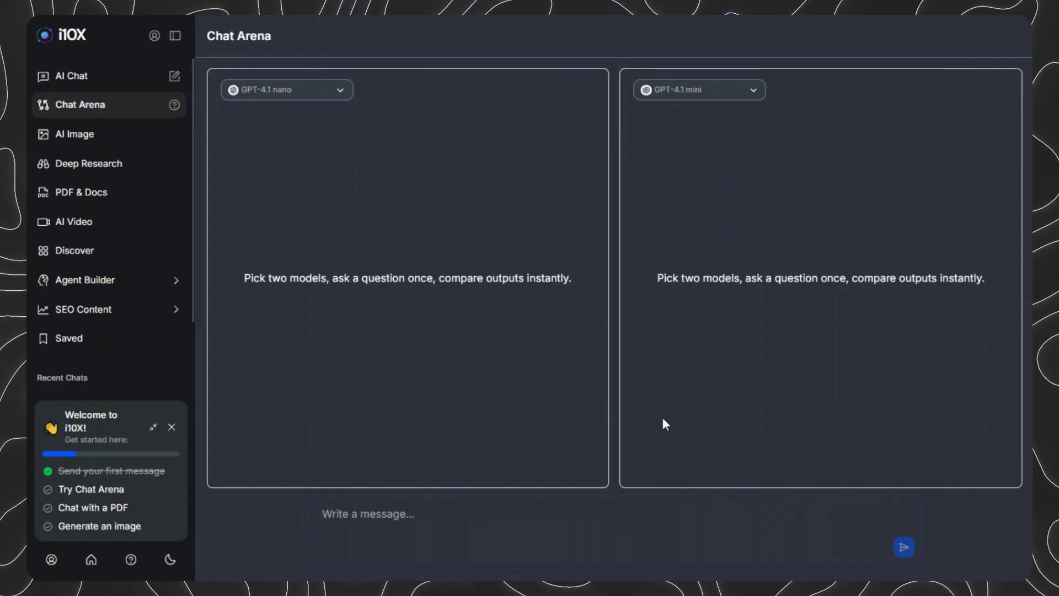
{"action": "left_click", "coordinate": [696, 99]}
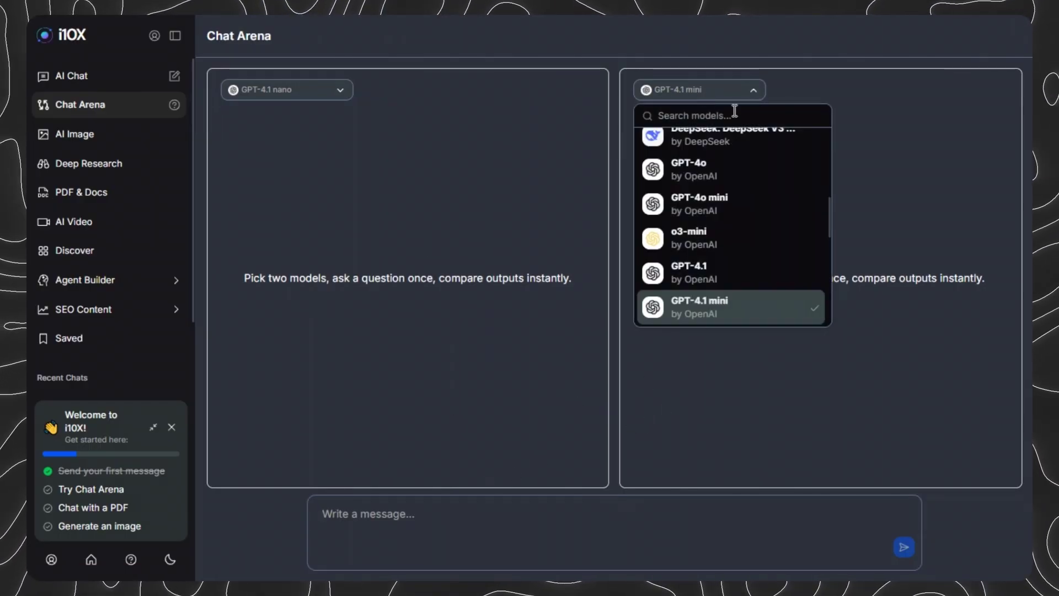
{"action": "scroll", "coordinate": [783, 204], "scroll_direction": "down", "scroll_amount": 3}
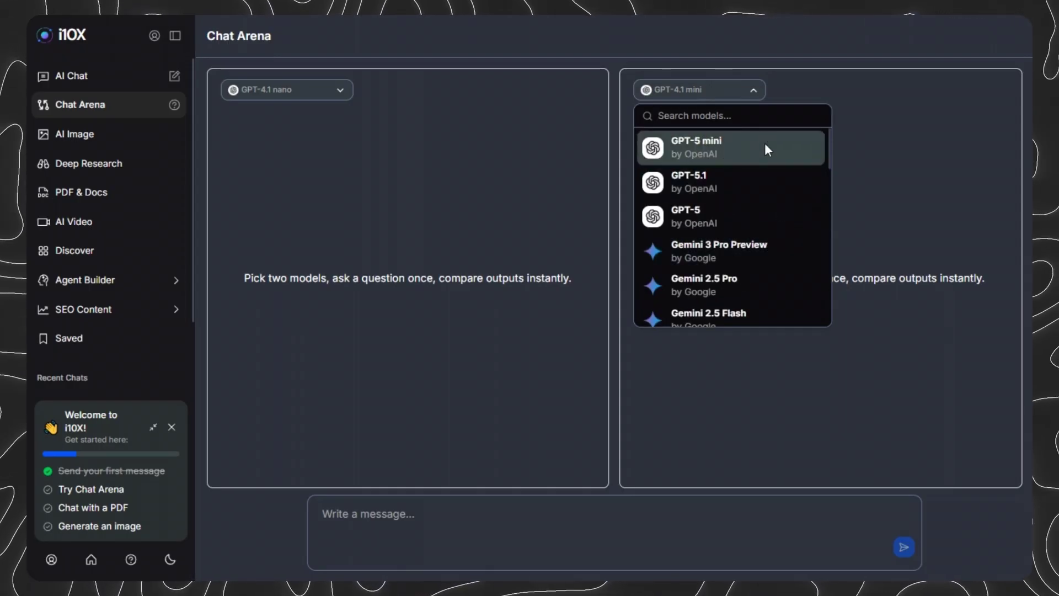
{"action": "left_click", "coordinate": [749, 160]}
Step: Set the left panel to Claude 3.5 Haiku and send 'Write a friendly email announcing a new AI productivity course'
{"action": "left_click", "coordinate": [271, 98]}
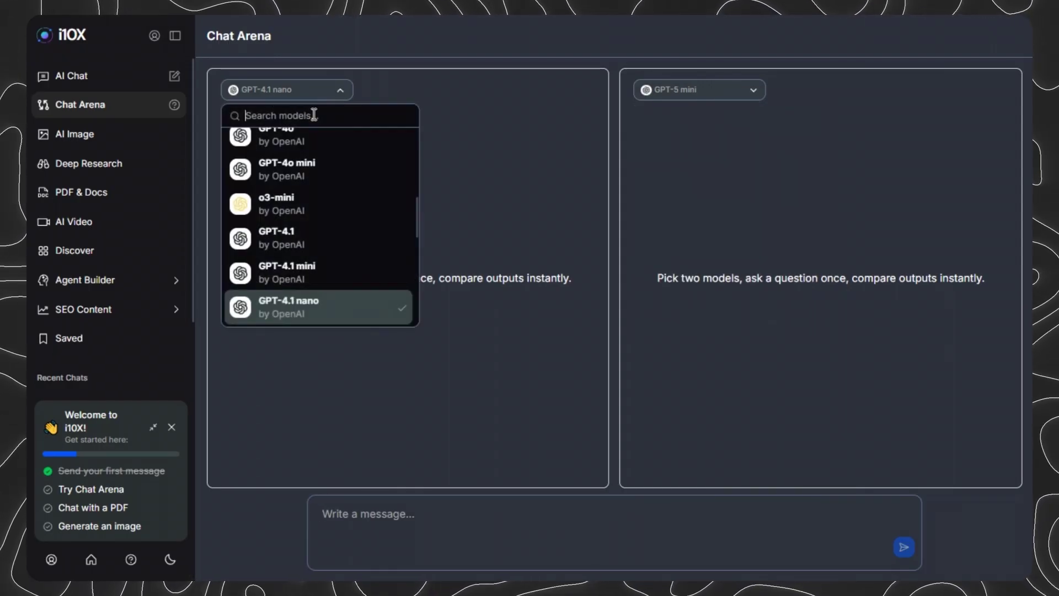
{"action": "type", "text": "claude"}
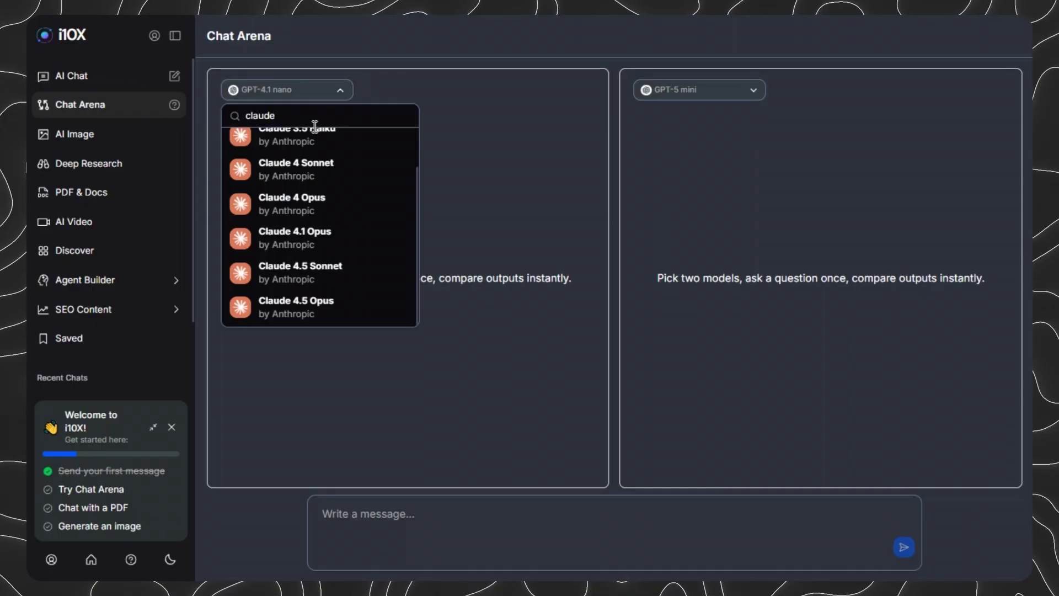
{"action": "scroll", "coordinate": [348, 194], "scroll_direction": "up", "scroll_amount": 2}
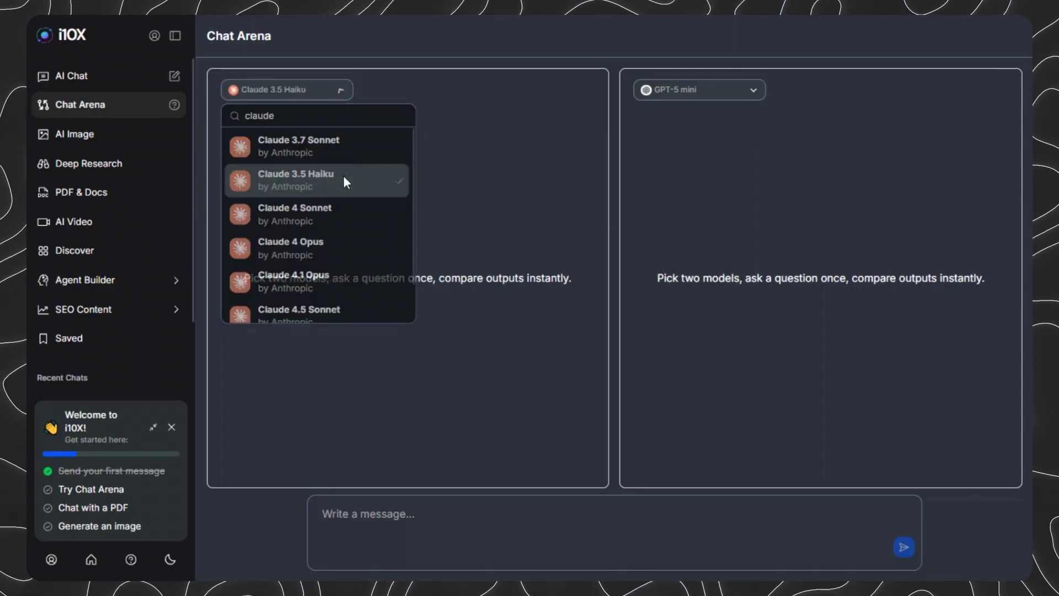
{"action": "left_click", "coordinate": [344, 176]}
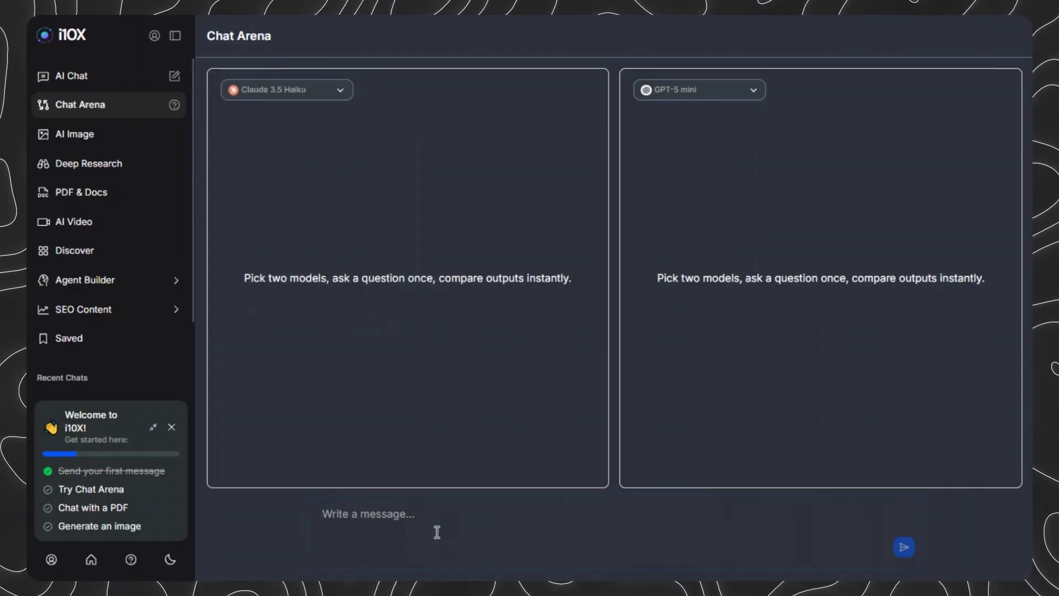
{"action": "type", "text": "Write a friendly email announcin"}
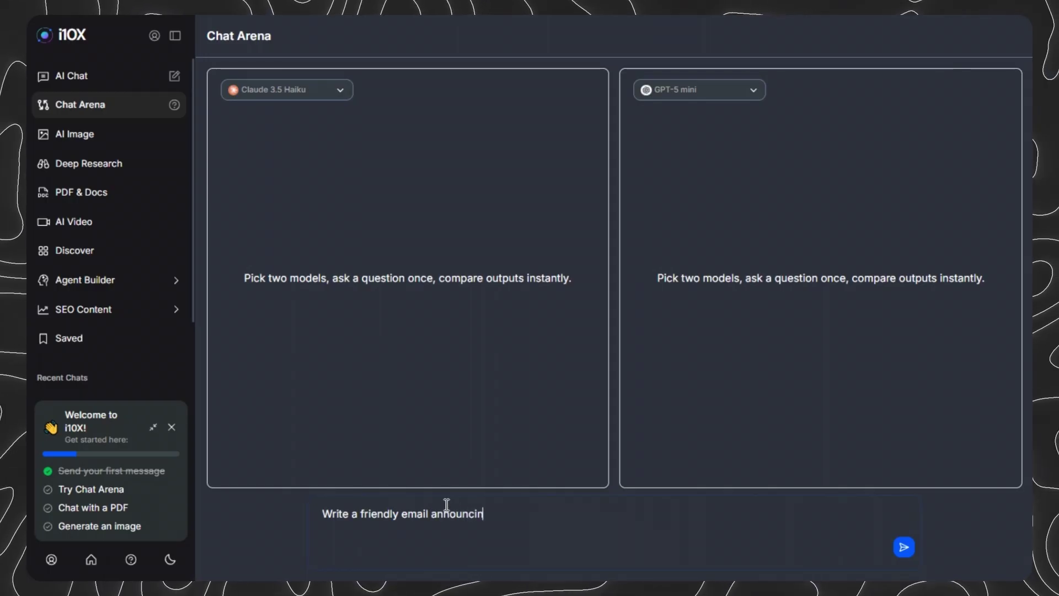
{"action": "type", "text": "g"}
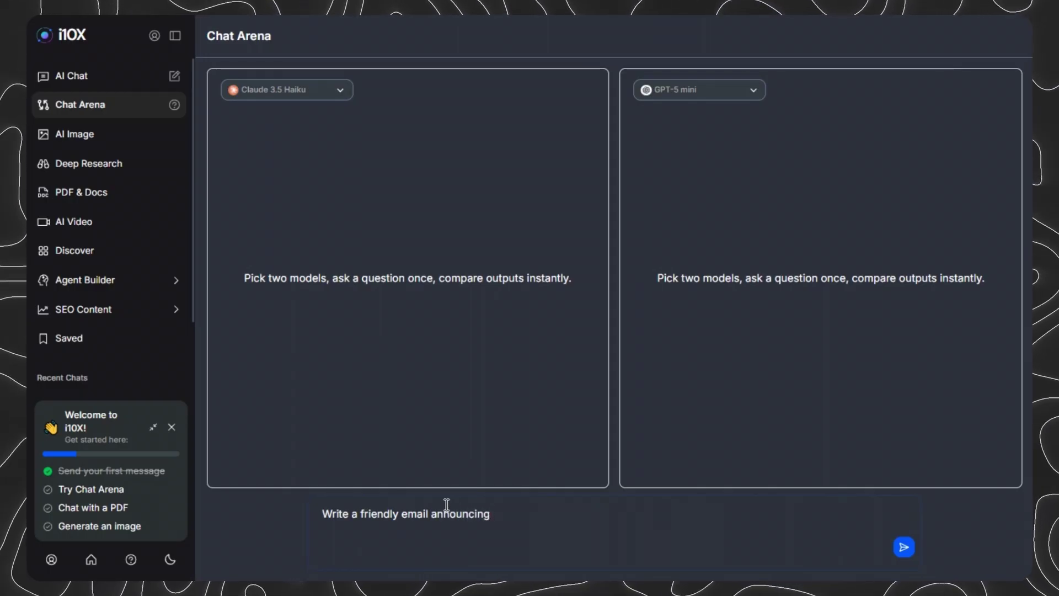
{"action": "type", "text": " a new AI productivity course"}
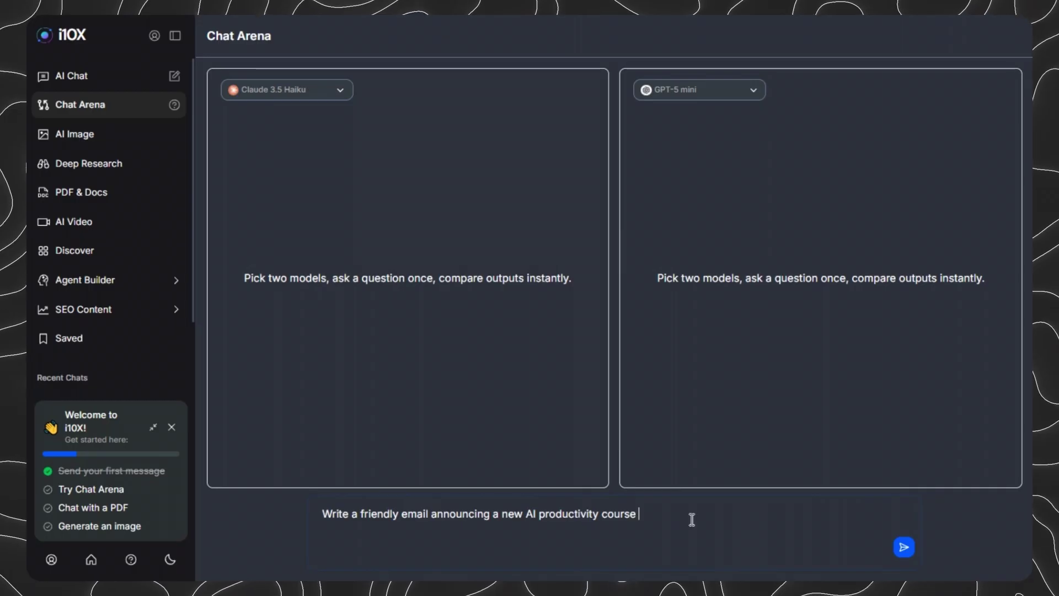
{"action": "key", "text": "Return"}
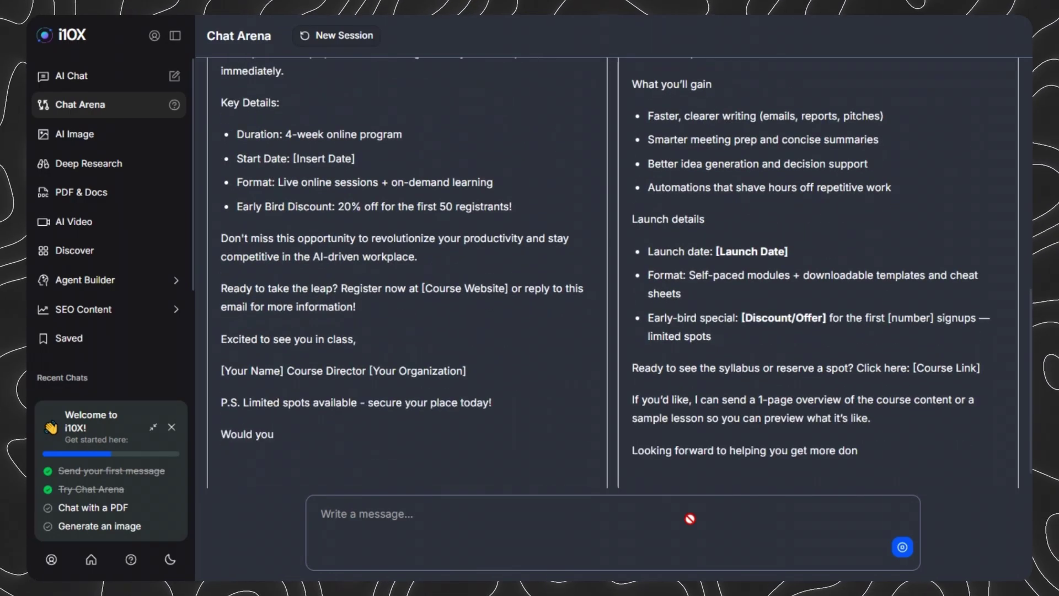
Step: Scroll through and compare the Claude 3.5 Haiku and GPT-5 mini email drafts, then return to the top
{"action": "scroll", "coordinate": [889, 441], "scroll_direction": "up", "scroll_amount": 10}
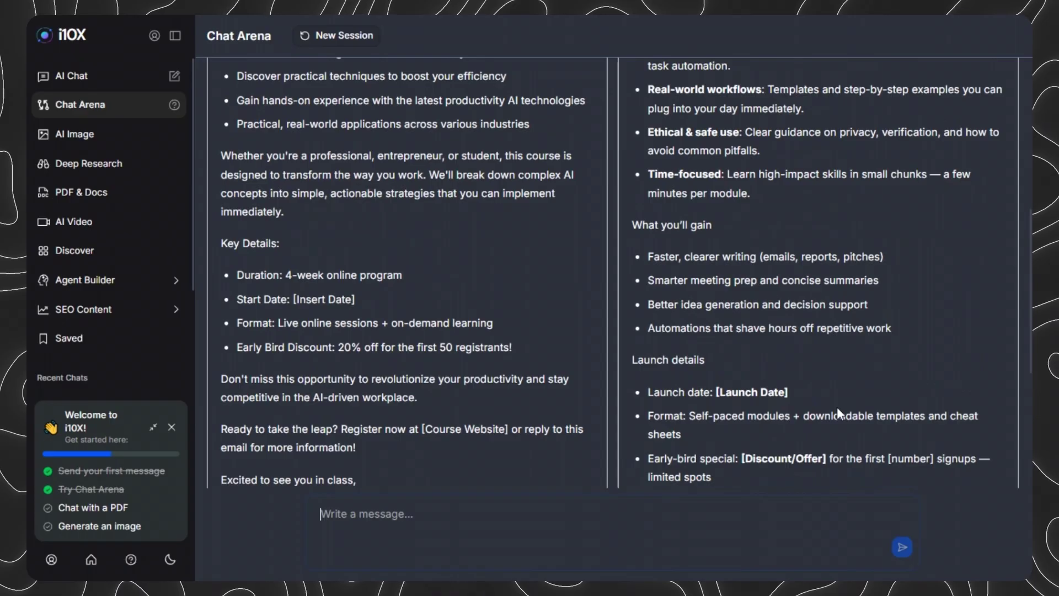
{"action": "scroll", "coordinate": [836, 406], "scroll_direction": "up", "scroll_amount": 5}
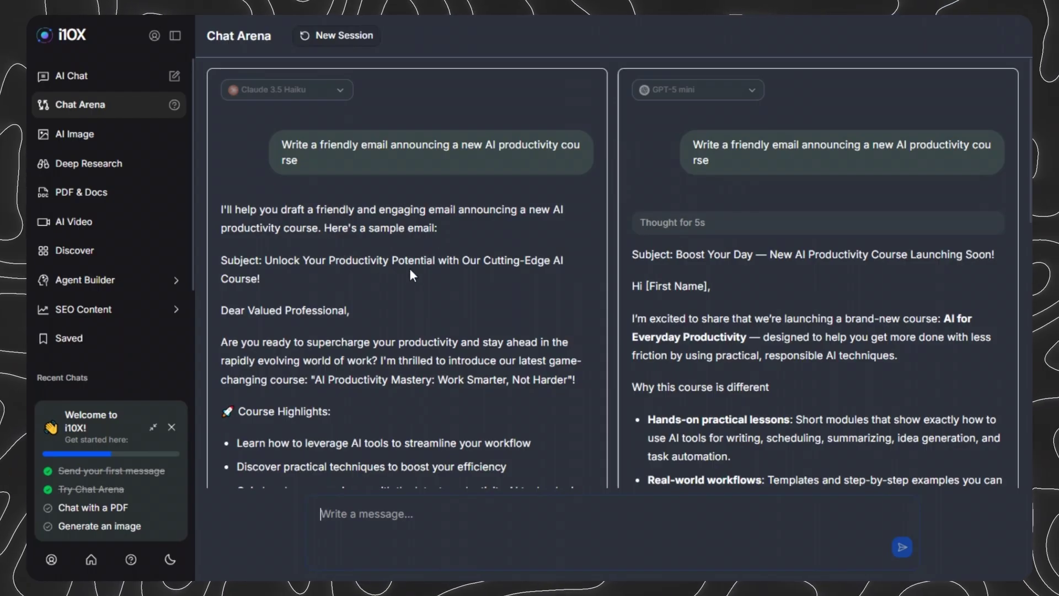
{"action": "scroll", "coordinate": [411, 270], "scroll_direction": "down", "scroll_amount": 2}
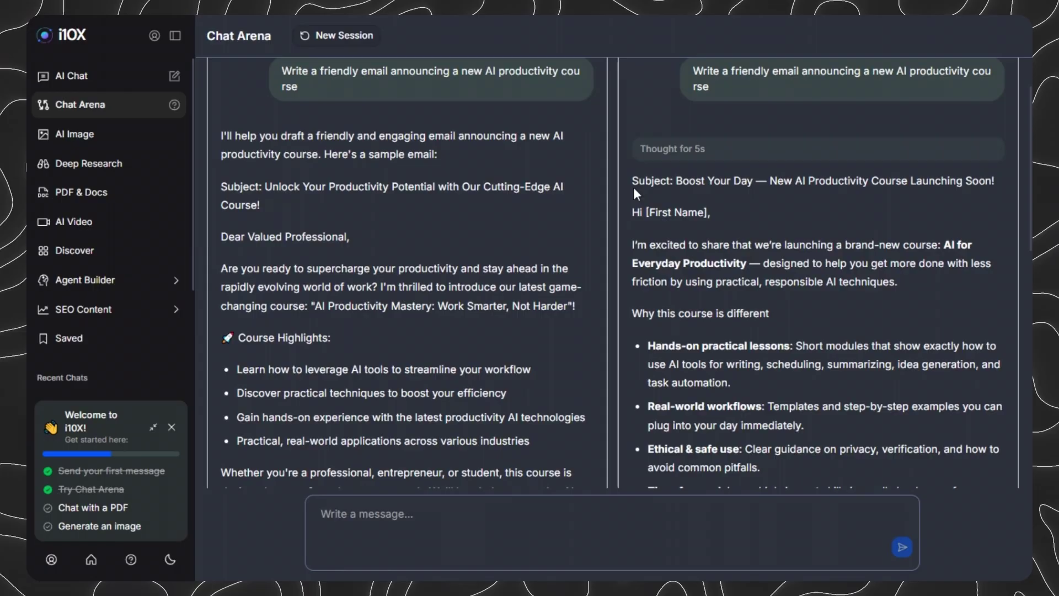
{"action": "mouse_move", "coordinate": [632, 181]}
{"action": "left_mouse_down"}
{"action": "mouse_move", "coordinate": [955, 272]}
{"action": "mouse_move", "coordinate": [993, 442]}
{"action": "left_mouse_up"}
{"action": "scroll", "coordinate": [955, 271], "scroll_direction": "down", "scroll_amount": 2}
{"action": "left_click", "coordinate": [991, 442]}
{"action": "scroll", "coordinate": [817, 270], "scroll_direction": "down", "scroll_amount": 1}
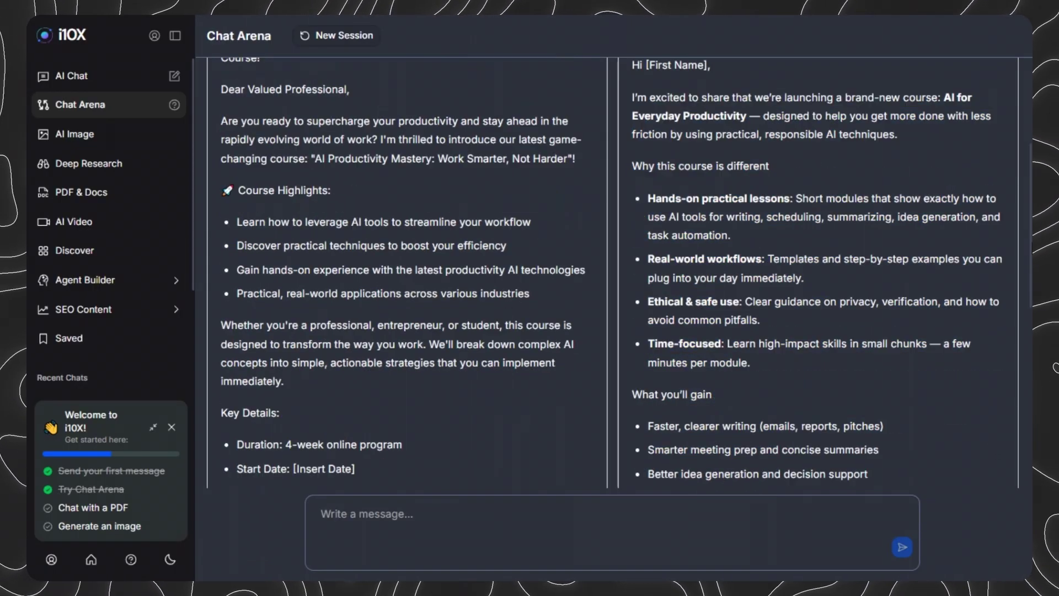
{"action": "scroll", "coordinate": [816, 271], "scroll_direction": "down", "scroll_amount": 1}
{"action": "scroll", "coordinate": [816, 270], "scroll_direction": "down", "scroll_amount": 1}
{"action": "scroll", "coordinate": [816, 270], "scroll_direction": "down", "scroll_amount": 1}
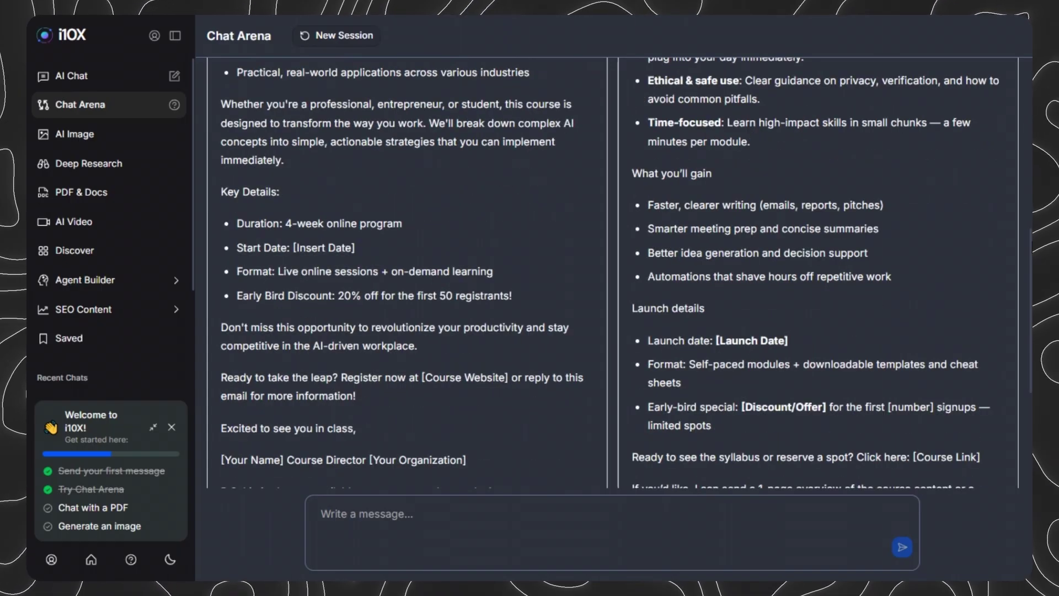
{"action": "scroll", "coordinate": [612, 270], "scroll_direction": "down", "scroll_amount": 1}
{"action": "scroll", "coordinate": [613, 270], "scroll_direction": "down", "scroll_amount": 2}
{"action": "scroll", "coordinate": [613, 270], "scroll_direction": "up", "scroll_amount": 4}
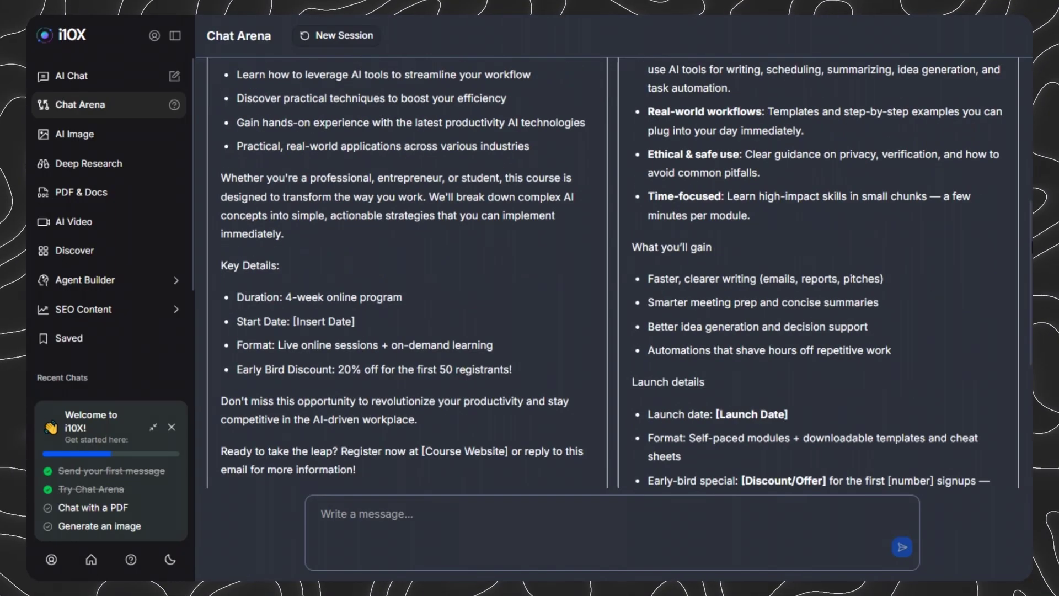
{"action": "scroll", "coordinate": [612, 270], "scroll_direction": "down", "scroll_amount": 1}
{"action": "scroll", "coordinate": [612, 270], "scroll_direction": "down", "scroll_amount": 3}
{"action": "scroll", "coordinate": [613, 271], "scroll_direction": "up", "scroll_amount": 2}
{"action": "scroll", "coordinate": [356, 476], "scroll_direction": "up", "scroll_amount": 7}
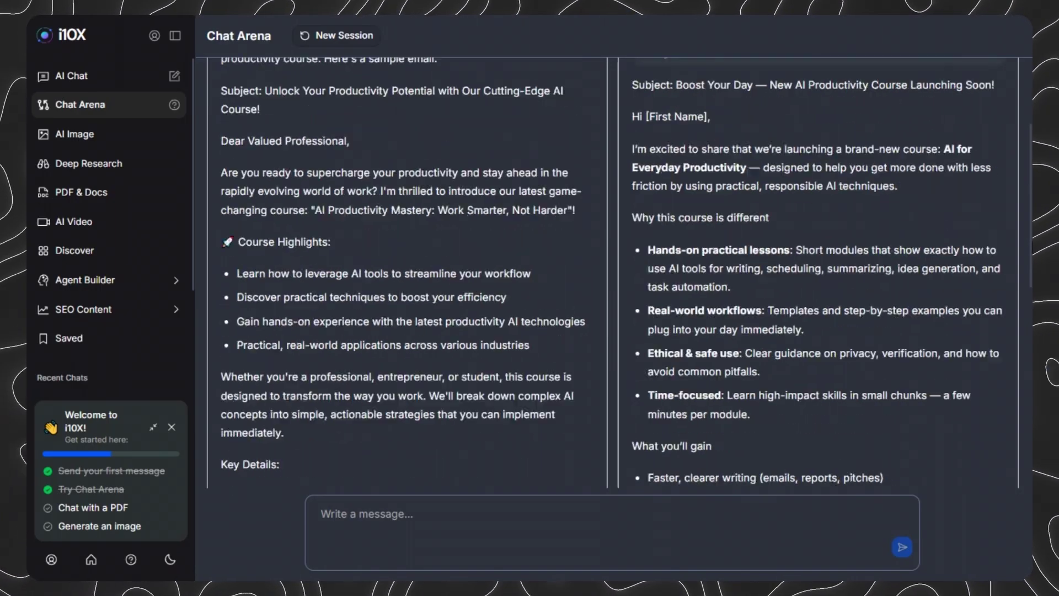
{"action": "scroll", "coordinate": [356, 476], "scroll_direction": "up", "scroll_amount": 2}
{"action": "scroll", "coordinate": [356, 475], "scroll_direction": "up", "scroll_amount": 2}
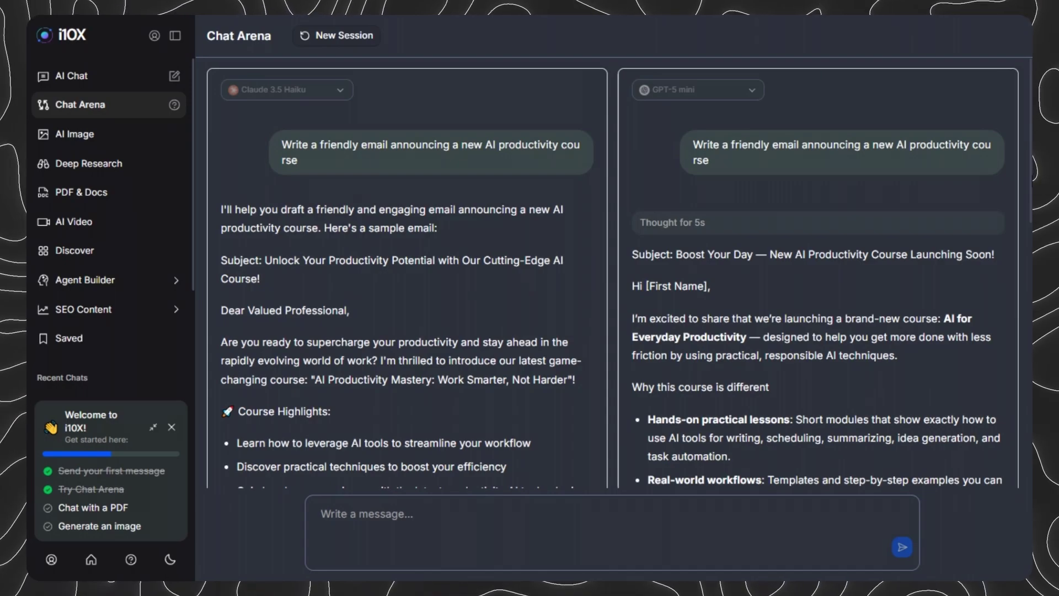
Step: Open the AI Image generator and browse the available image models
{"action": "left_click", "coordinate": [112, 137]}
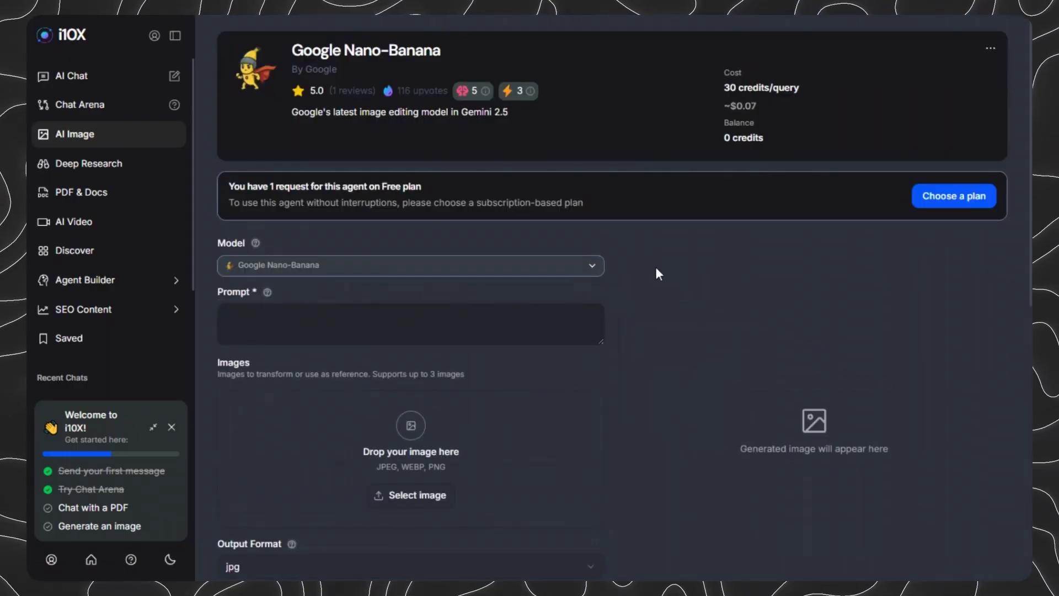
{"action": "scroll", "coordinate": [659, 273], "scroll_direction": "down", "scroll_amount": 1}
{"action": "scroll", "coordinate": [657, 271], "scroll_direction": "up", "scroll_amount": 1}
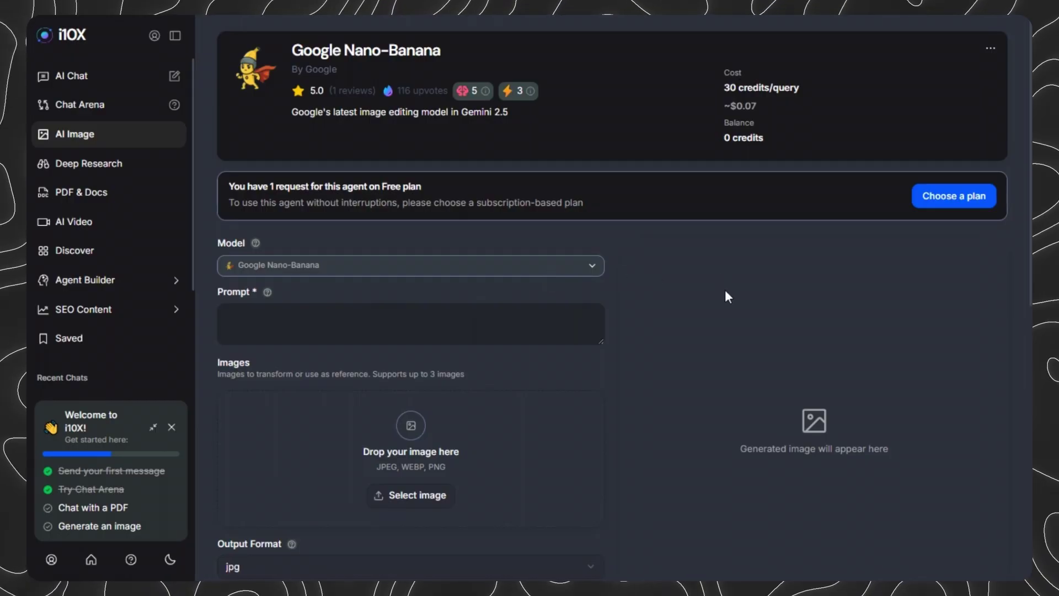
{"action": "left_click", "coordinate": [598, 273]}
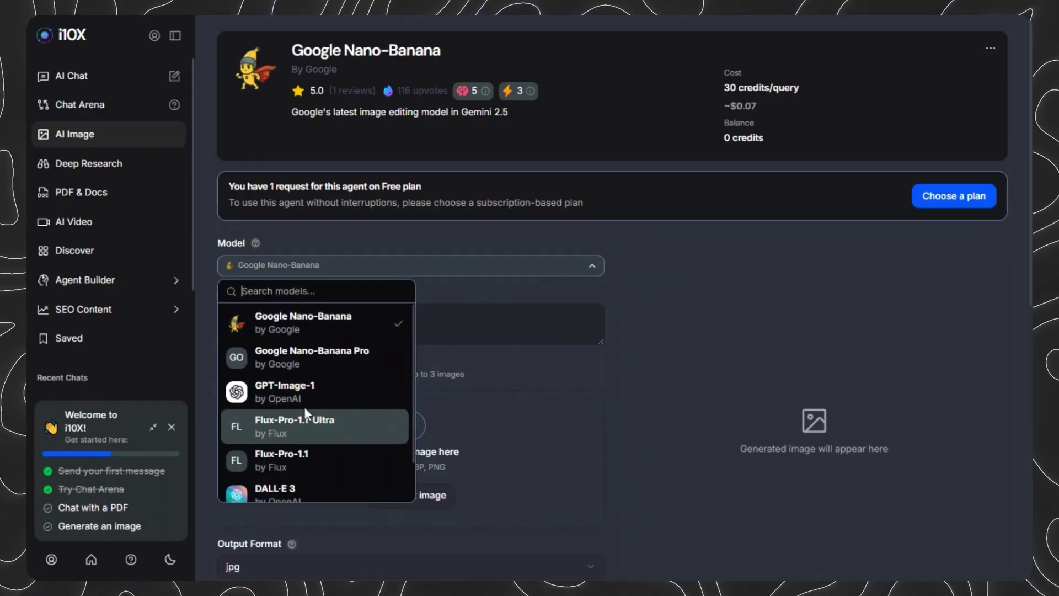
{"action": "scroll", "coordinate": [367, 441], "scroll_direction": "down", "scroll_amount": 1}
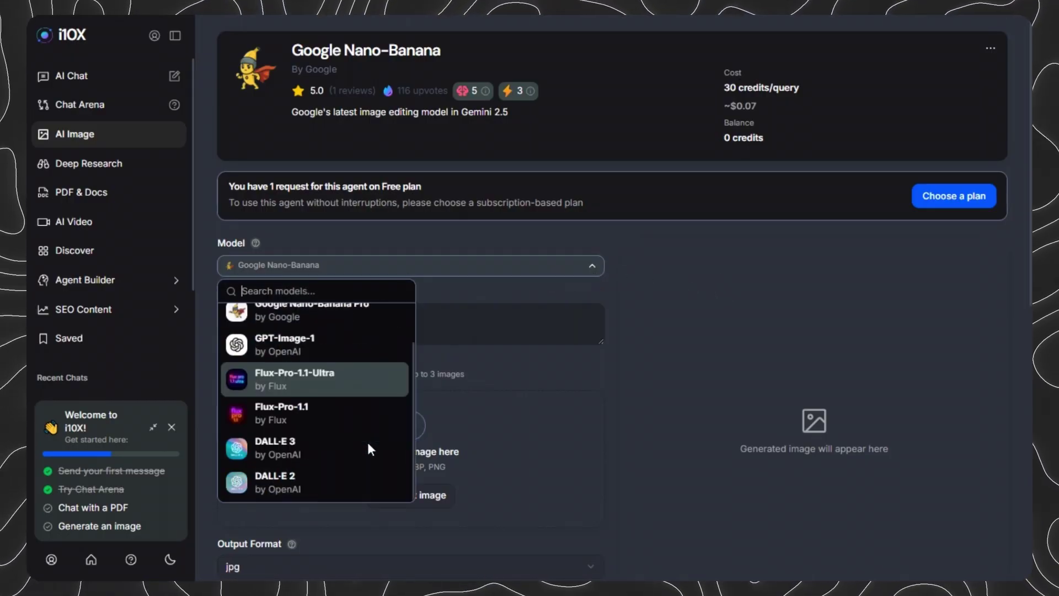
{"action": "scroll", "coordinate": [342, 358], "scroll_direction": "up", "scroll_amount": 1}
{"action": "left_click", "coordinate": [323, 329]}
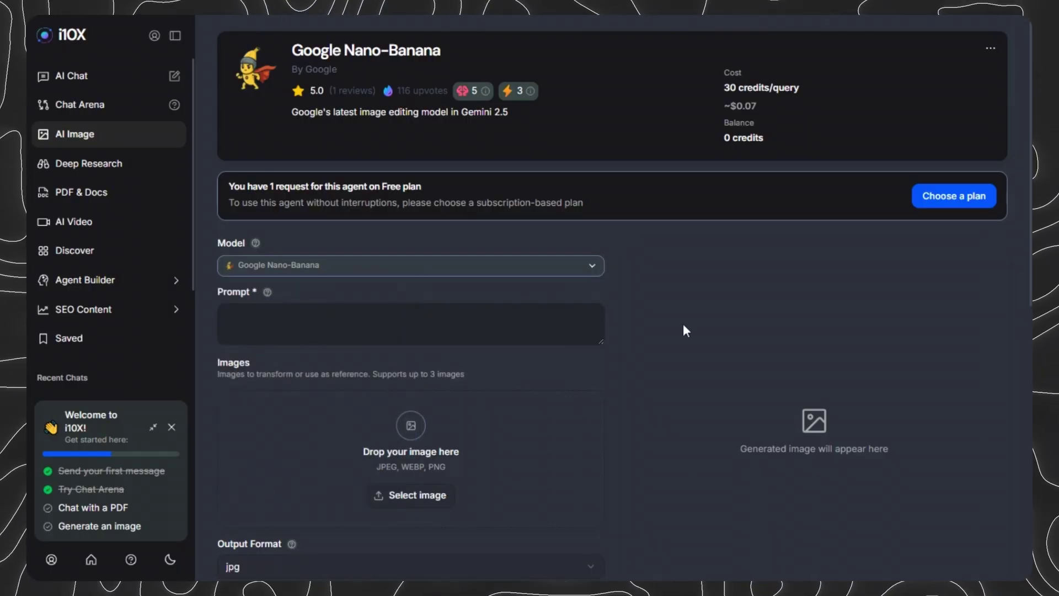
Step: Switch the image model to Google Nano-Banana Pro, keeping the 1:1 aspect ratio
{"action": "scroll", "coordinate": [606, 352], "scroll_direction": "down", "scroll_amount": 1}
{"action": "left_click", "coordinate": [396, 198]}
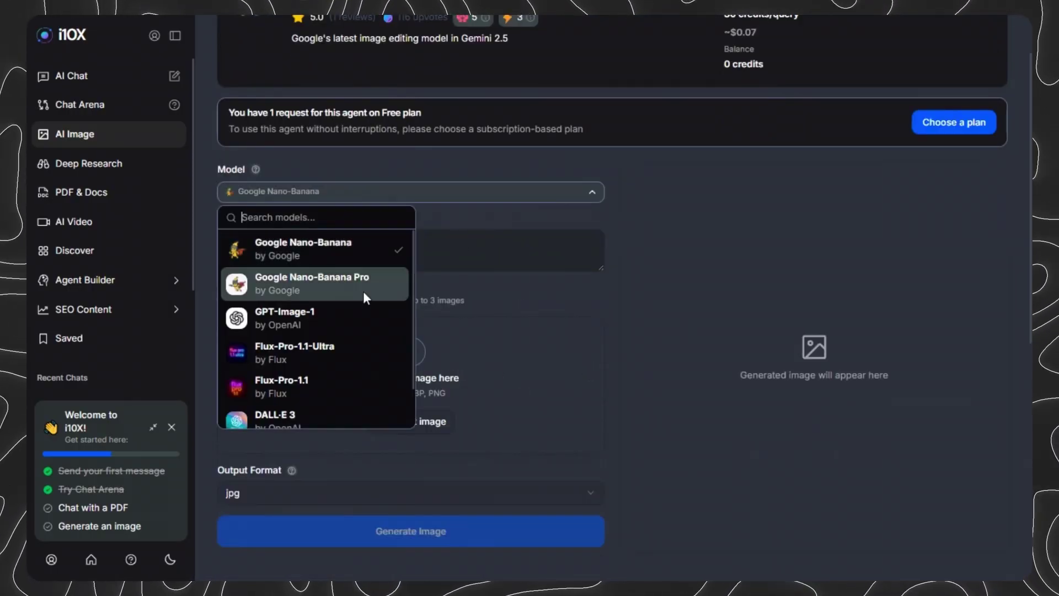
{"action": "left_click", "coordinate": [344, 281]}
{"action": "scroll", "coordinate": [592, 212], "scroll_direction": "down", "scroll_amount": 1}
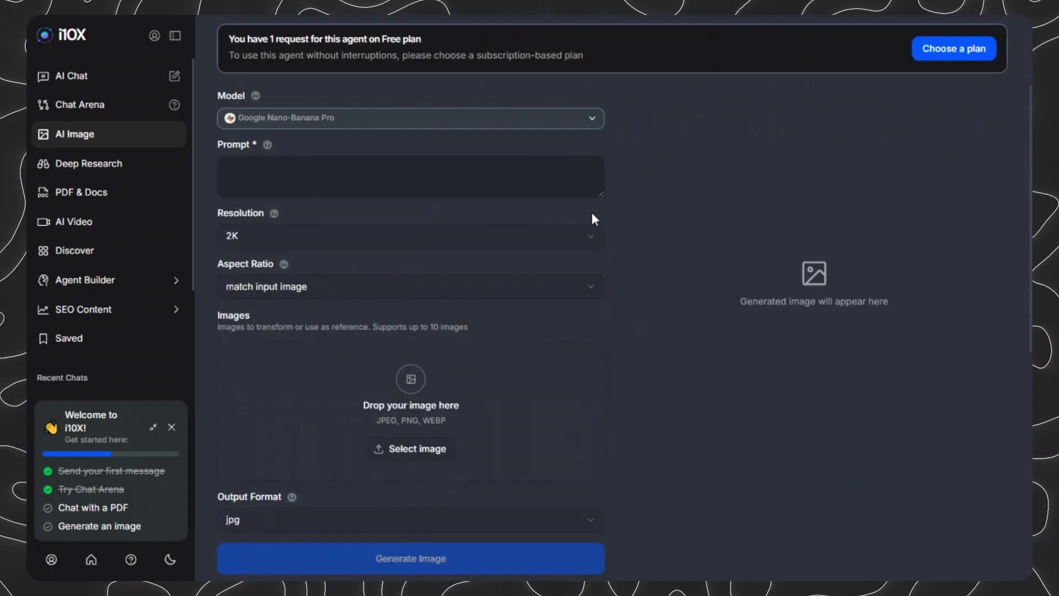
{"action": "left_click", "coordinate": [524, 296]}
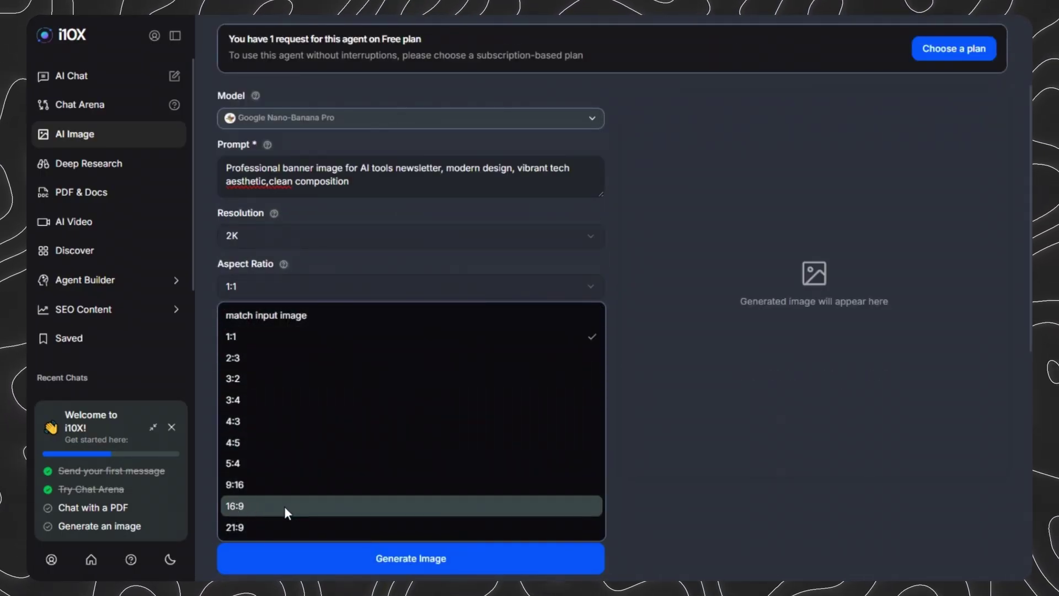
{"action": "left_click", "coordinate": [270, 345]}
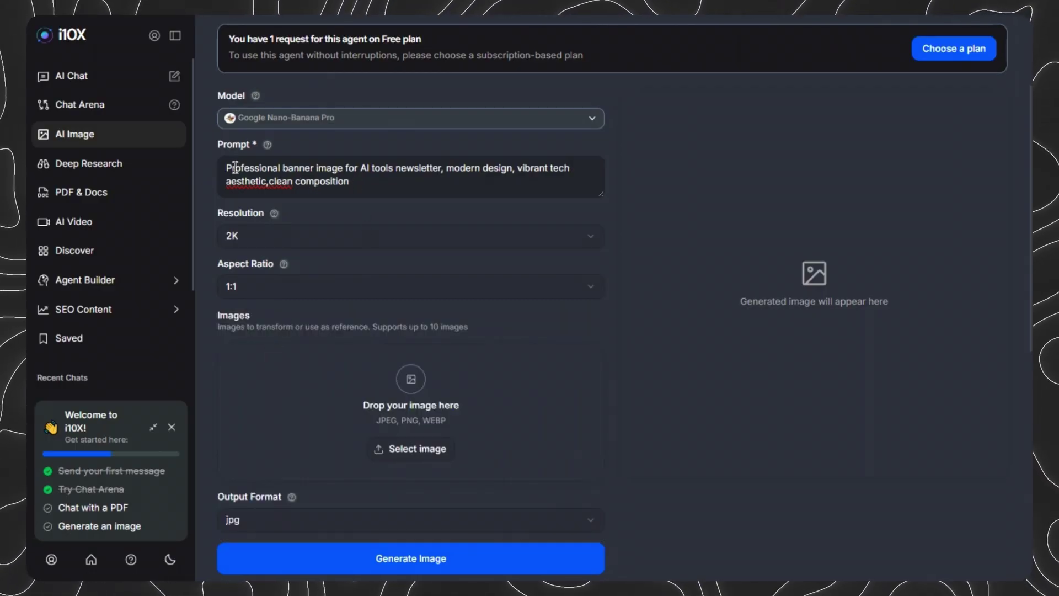
Step: Review the AI tools newsletter banner prompt and generate the image
{"action": "left_click_drag", "start_coordinate": [235, 167], "coordinate": [378, 177]}
{"action": "left_click", "coordinate": [421, 189]}
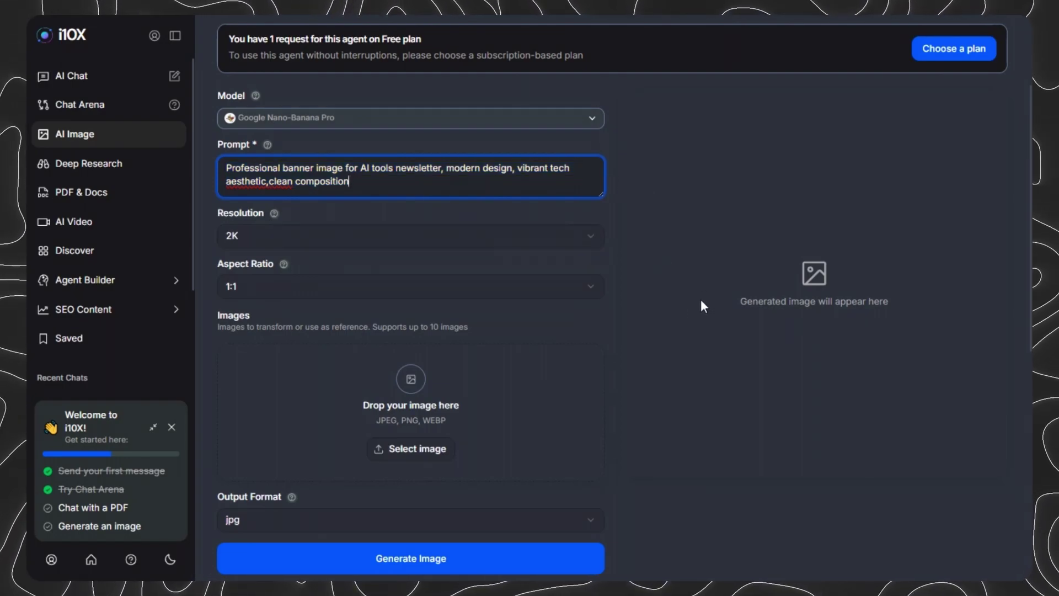
{"action": "scroll", "coordinate": [701, 301], "scroll_direction": "down", "scroll_amount": 2}
{"action": "scroll", "coordinate": [701, 300], "scroll_direction": "up", "scroll_amount": 2}
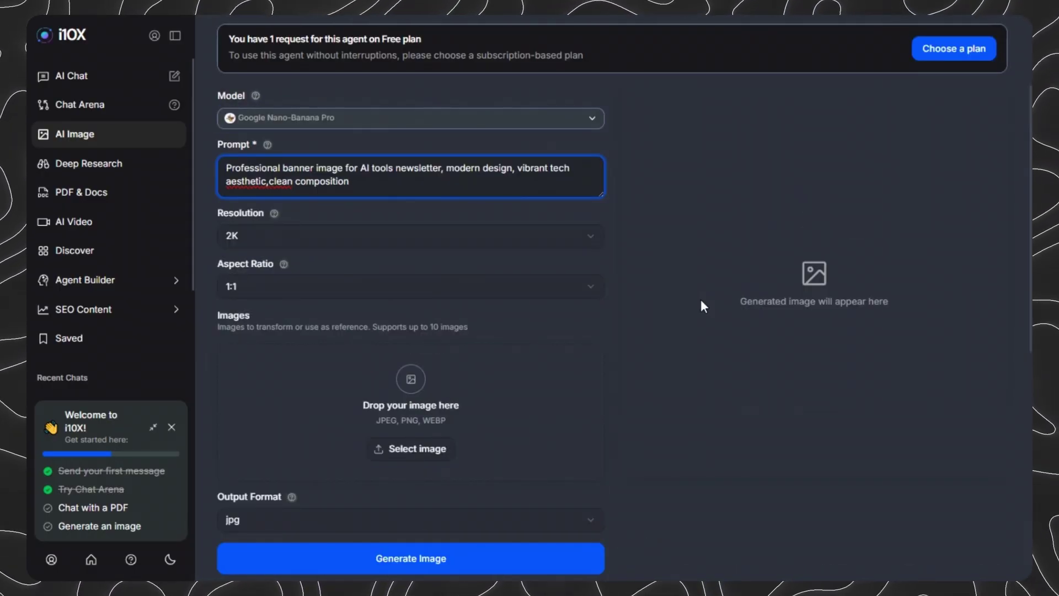
{"action": "scroll", "coordinate": [702, 300], "scroll_direction": "down", "scroll_amount": 3}
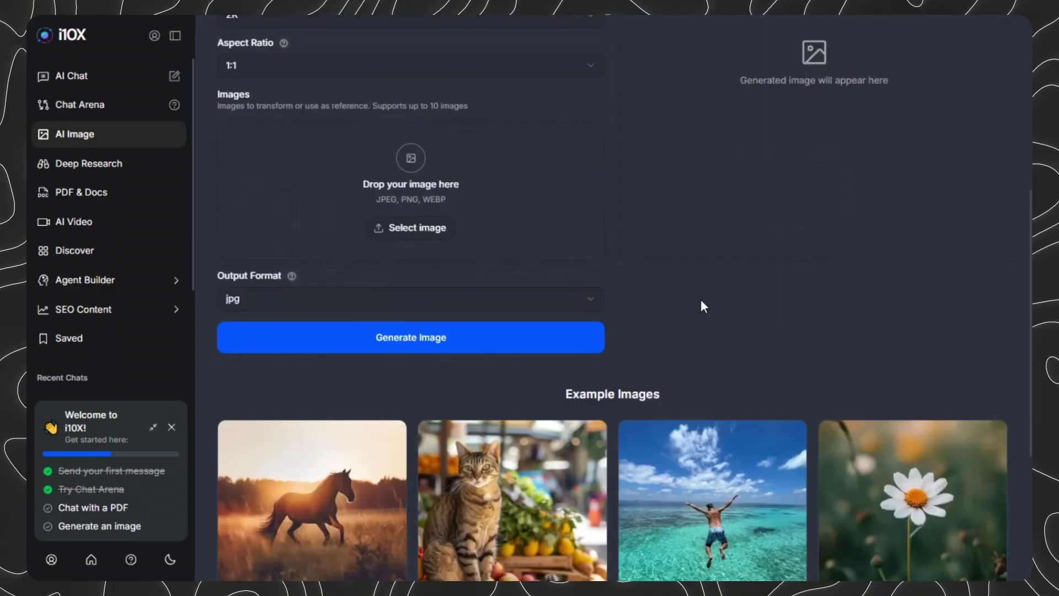
{"action": "scroll", "coordinate": [702, 301], "scroll_direction": "down", "scroll_amount": 4}
{"action": "scroll", "coordinate": [700, 299], "scroll_direction": "up", "scroll_amount": 2}
{"action": "scroll", "coordinate": [700, 299], "scroll_direction": "up", "scroll_amount": 5}
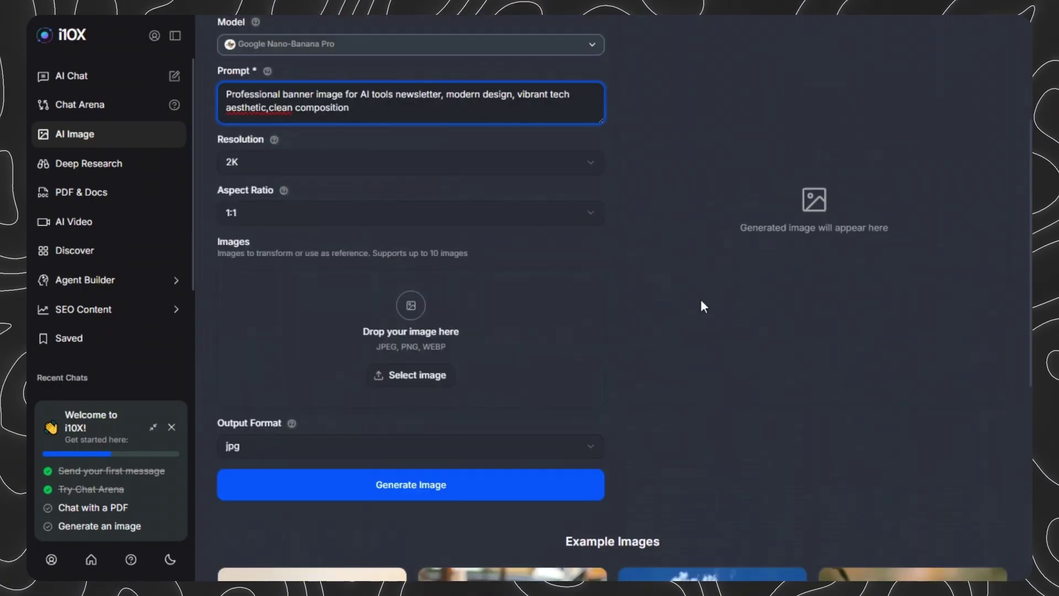
{"action": "left_click", "coordinate": [427, 493]}
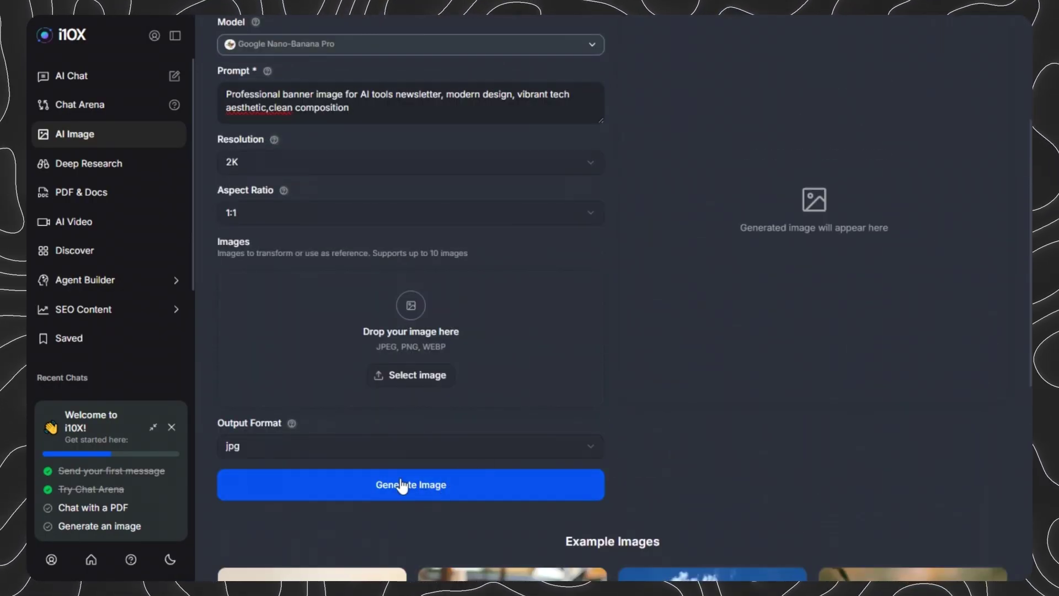
Step: Scroll the AI Image page to review the Nano-Banana Instagram celebration prompt
{"action": "scroll", "coordinate": [597, 431], "scroll_direction": "up", "scroll_amount": 2}
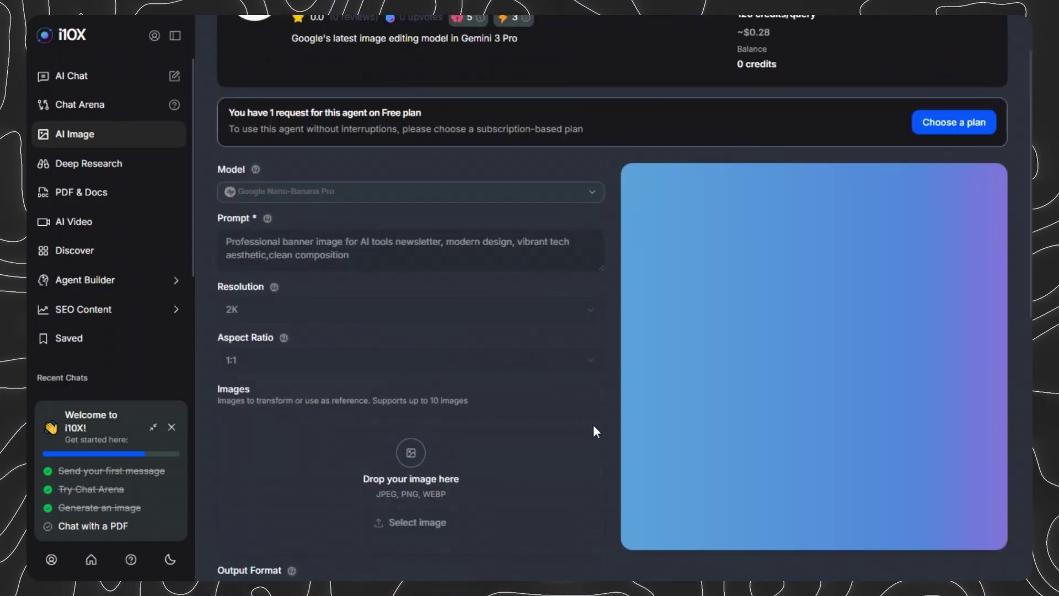
{"action": "scroll", "coordinate": [584, 418], "scroll_direction": "down", "scroll_amount": 1}
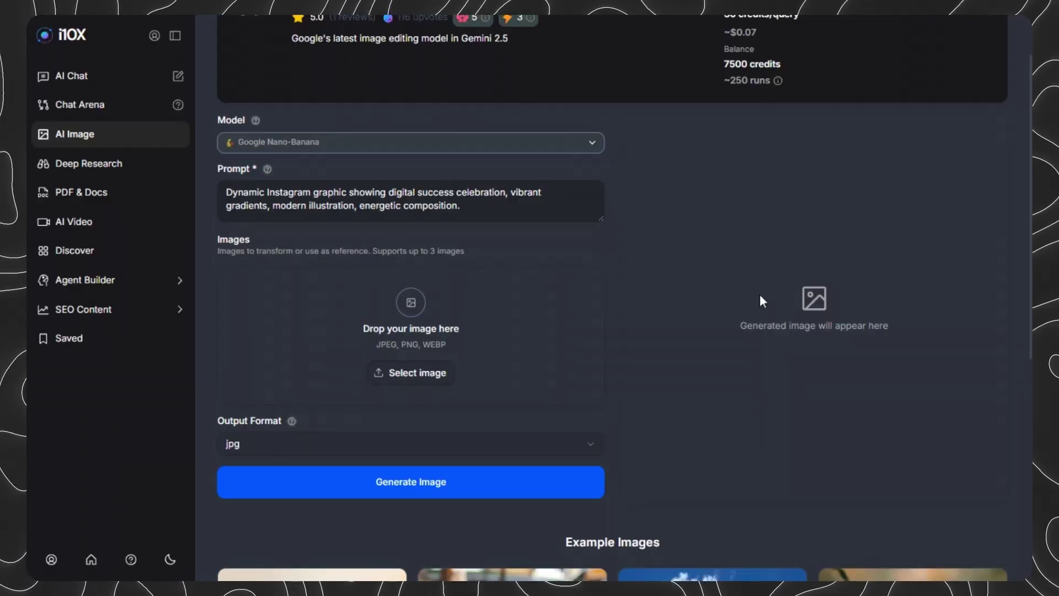
Step: Generate the Instagram celebration image from the Nano-Banana prompt, spending 30 credits
{"action": "left_click", "coordinate": [436, 483]}
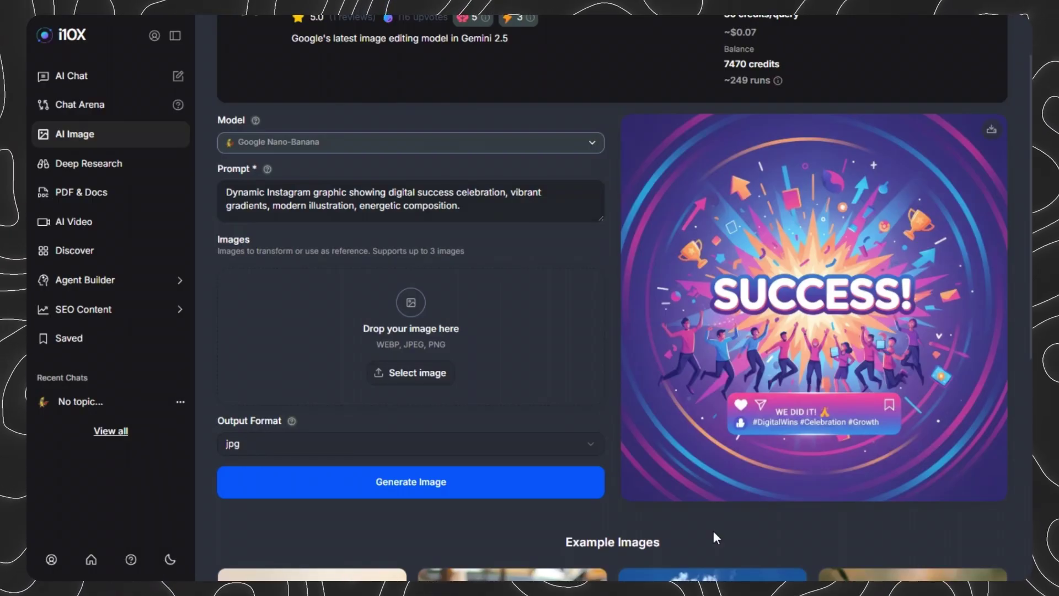
Step: On the AI Video page, select OpenAI Sora 2 Pro (2000 credits per query), leaving the prompt empty
{"action": "left_click", "coordinate": [72, 76]}
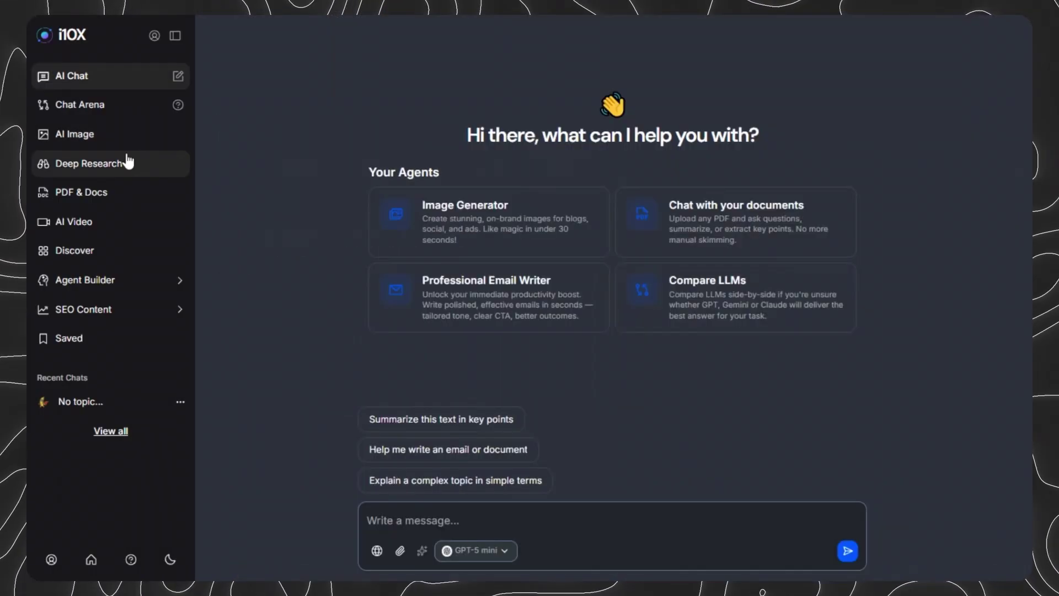
{"action": "left_click", "coordinate": [75, 220]}
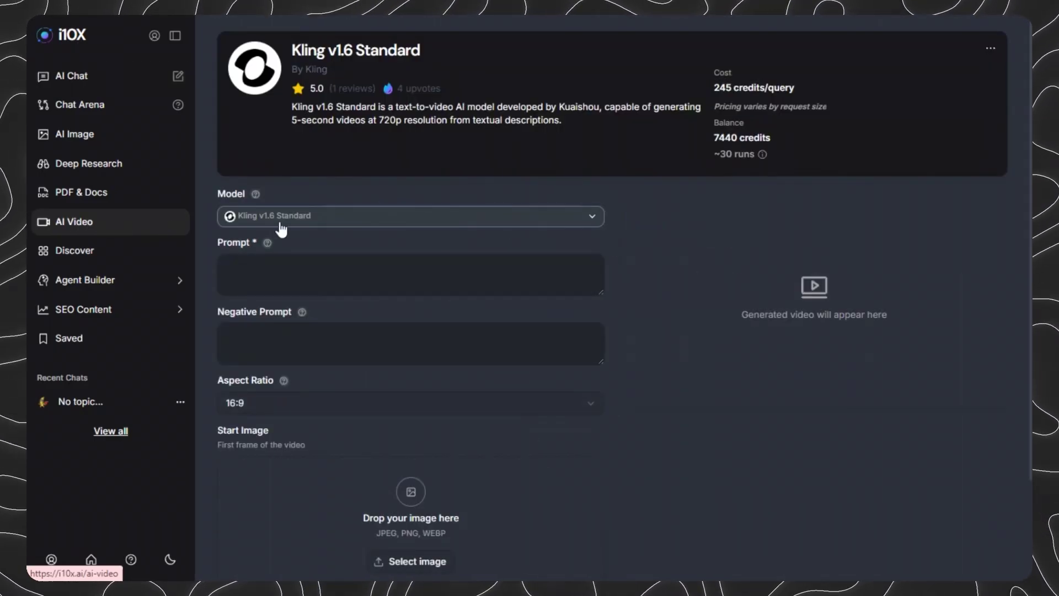
{"action": "left_click", "coordinate": [284, 223]}
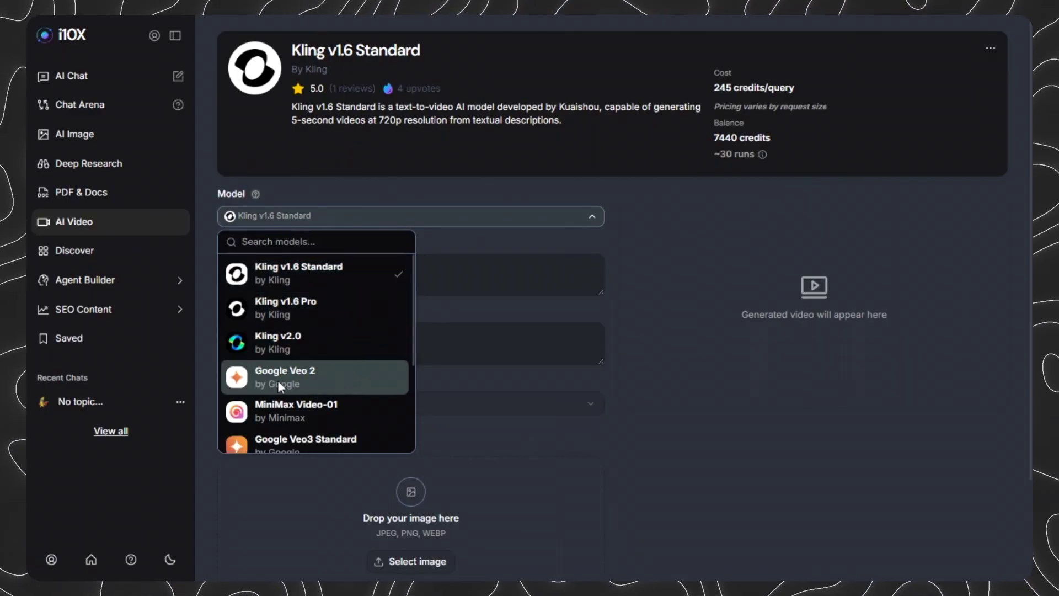
{"action": "scroll", "coordinate": [271, 438], "scroll_direction": "down", "scroll_amount": 3}
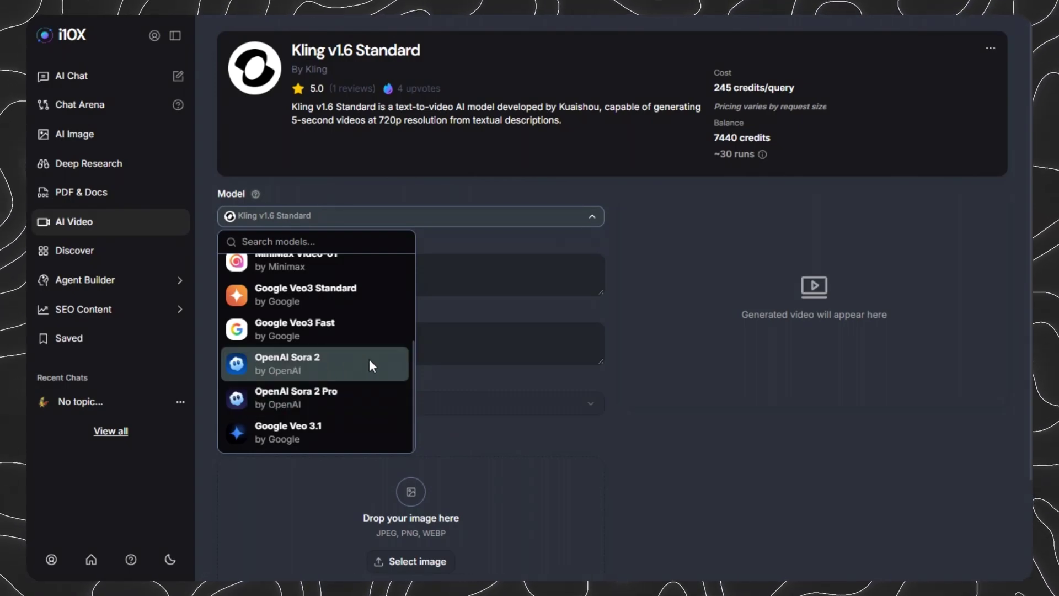
{"action": "left_click", "coordinate": [369, 397]}
{"action": "left_click", "coordinate": [398, 278]}
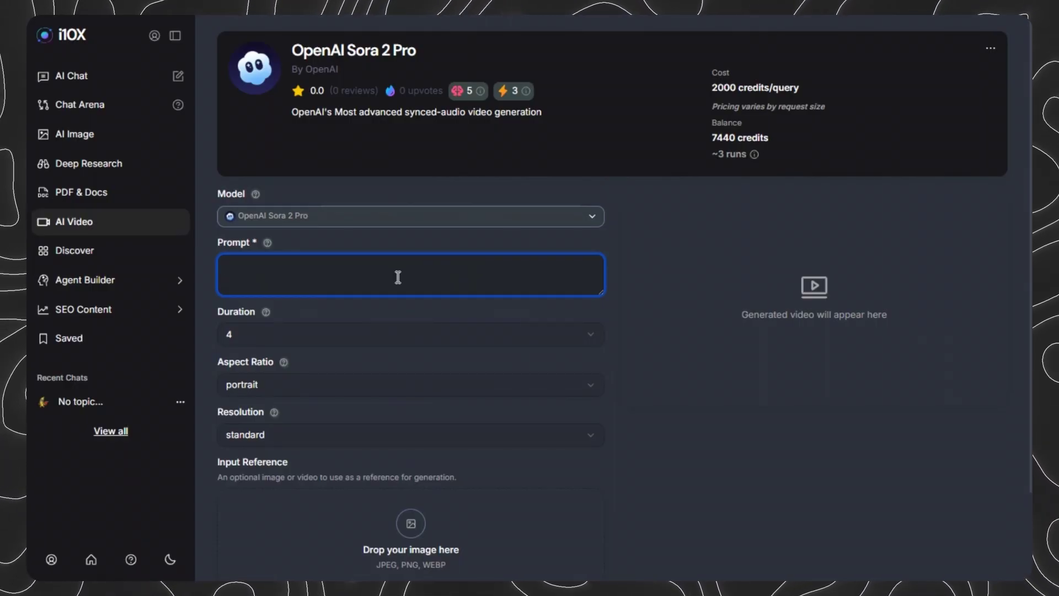
{"action": "left_click", "coordinate": [78, 94]}
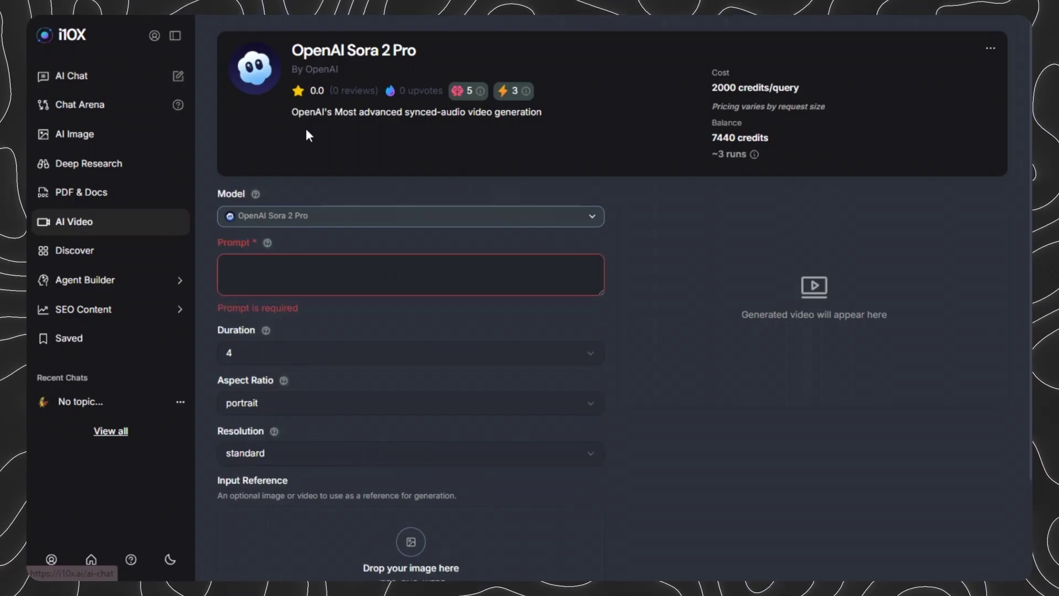
Step: In a new chat, request 'Create a detailed prompt for AI video generation—futuristic city theme' and select Option 1's prompt
{"action": "left_click", "coordinate": [84, 80]}
{"action": "type", "text": "Create a detailed prompt for AI video generation—futuristic city theme"}
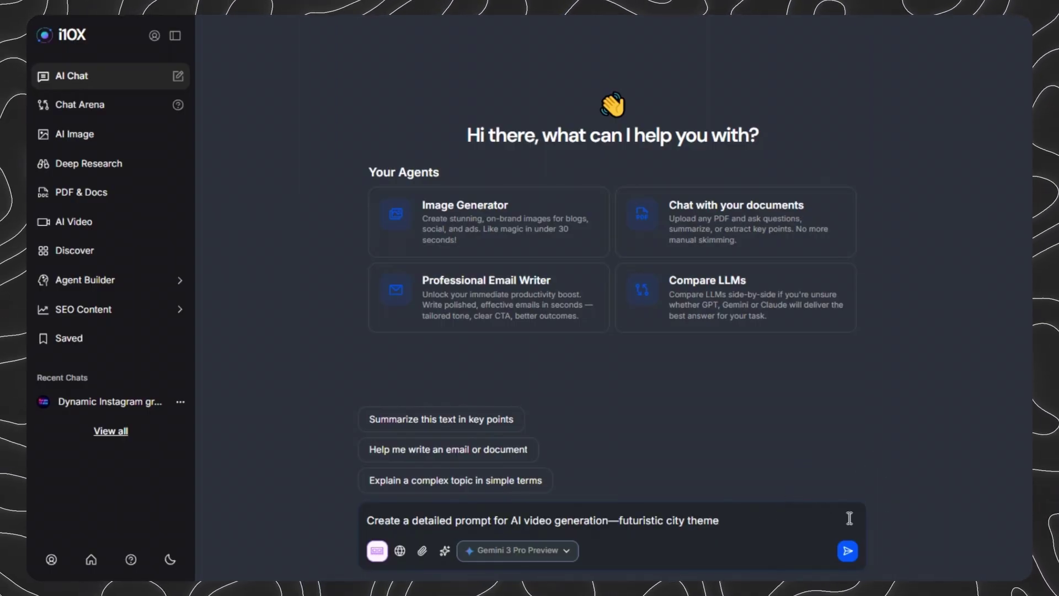
{"action": "left_click", "coordinate": [850, 553]}
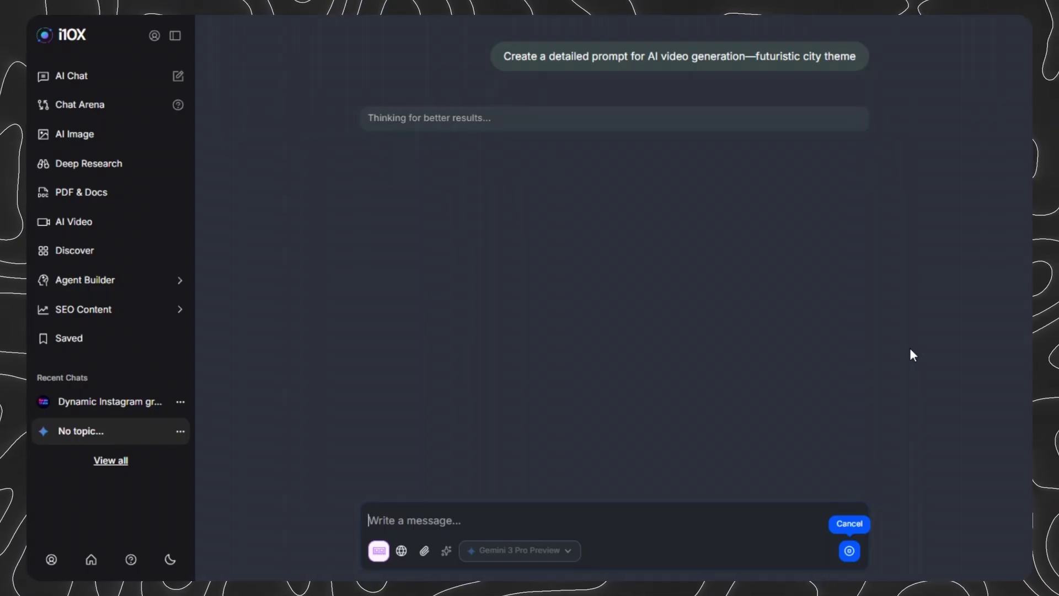
{"action": "left_click_drag", "start_coordinate": [419, 164], "coordinate": [519, 292]}
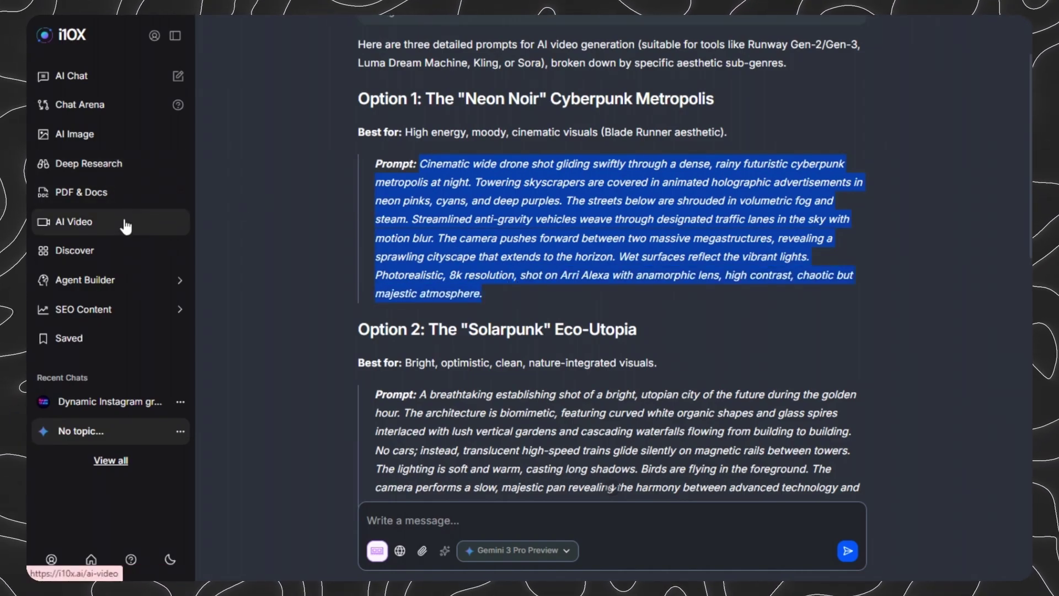
Step: On the AI Video page, paste the Neon Noir cyberpunk city prompt and choose OpenAI Sora 2 Pro
{"action": "left_click", "coordinate": [84, 224]}
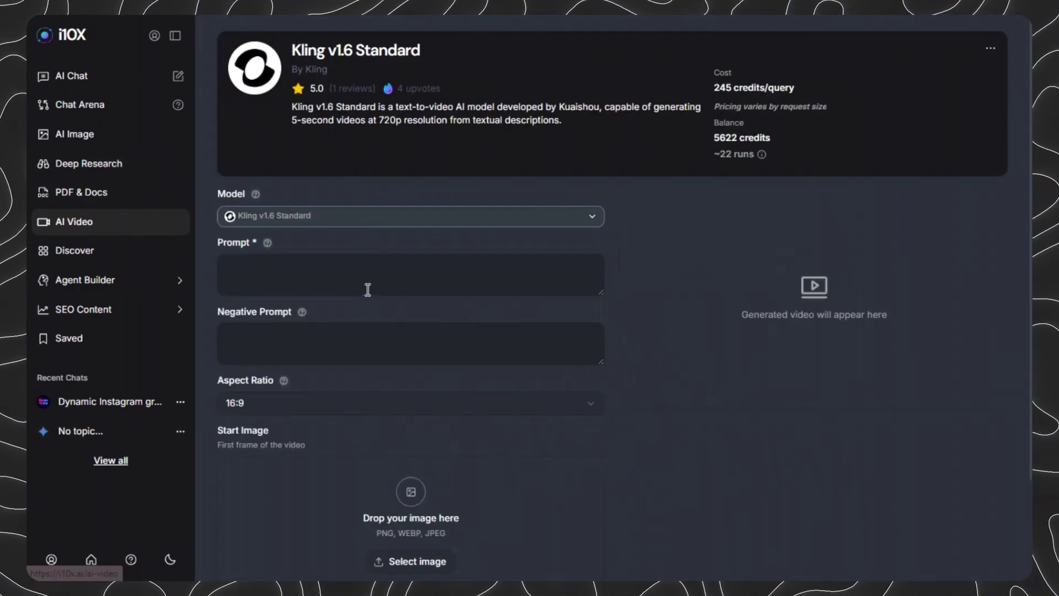
{"action": "left_click", "coordinate": [349, 279]}
{"action": "key", "text": "ctrl+v"}
{"action": "left_click", "coordinate": [332, 220]}
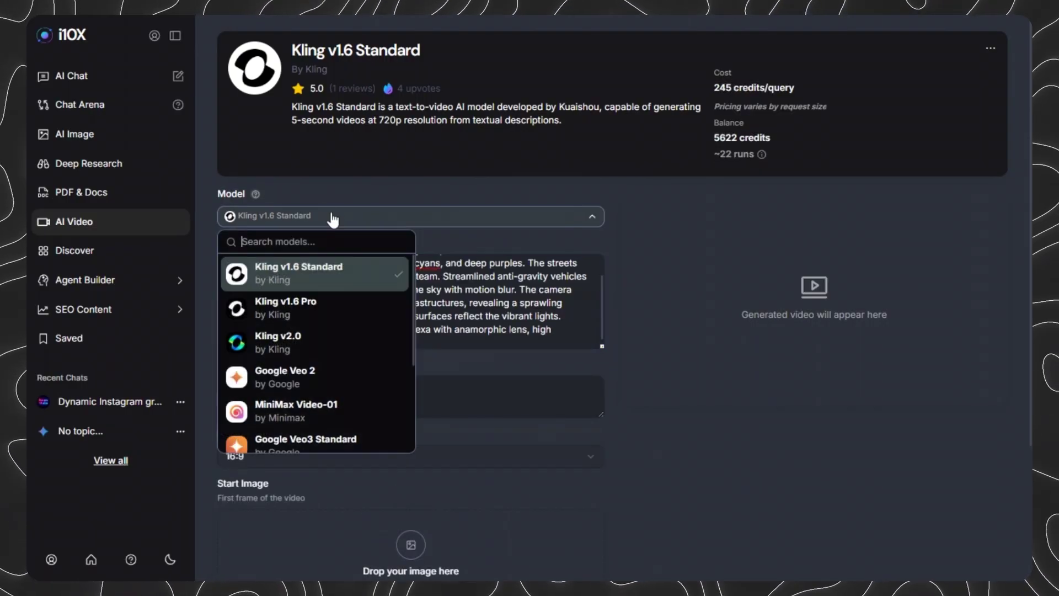
{"action": "scroll", "coordinate": [398, 360], "scroll_direction": "down", "scroll_amount": 3}
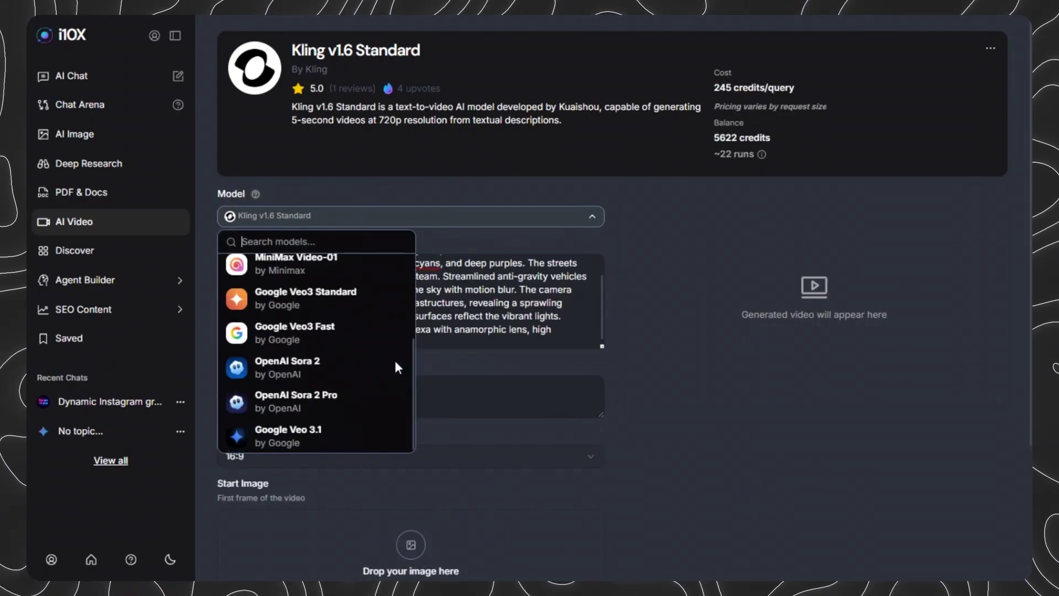
{"action": "left_click", "coordinate": [362, 399]}
Step: Set the video duration to 12 seconds, aspect ratio to landscape, and resolution to high
{"action": "left_click", "coordinate": [374, 394]}
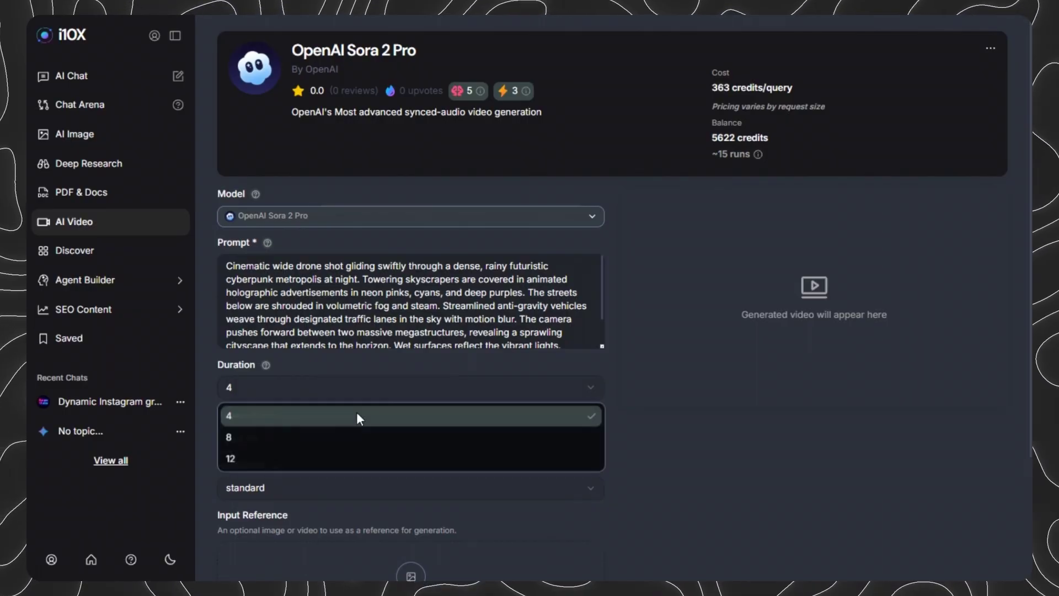
{"action": "left_click", "coordinate": [339, 458]}
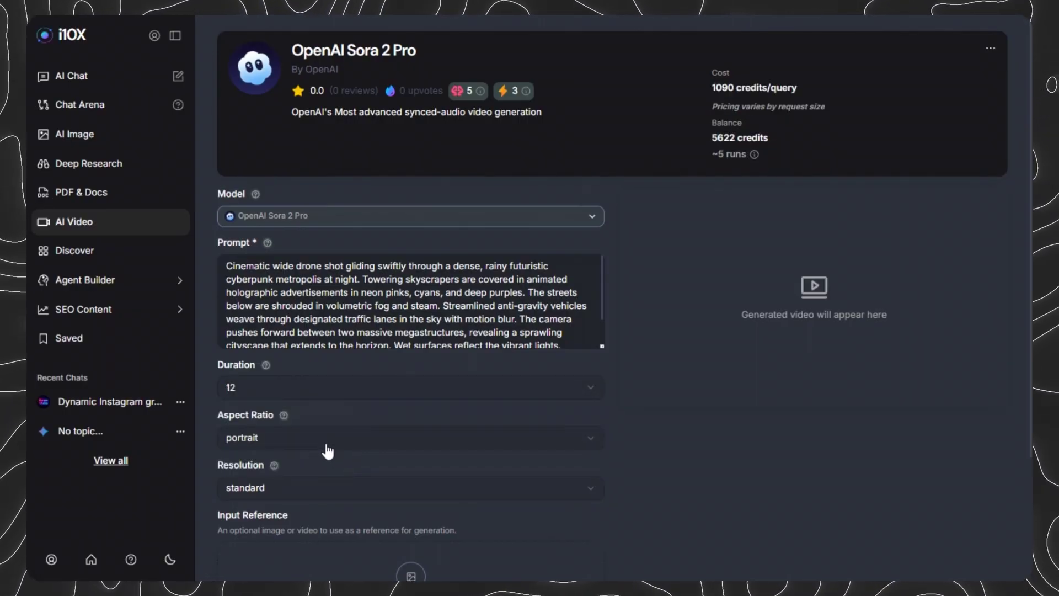
{"action": "left_click", "coordinate": [325, 442]}
{"action": "left_click", "coordinate": [321, 484]}
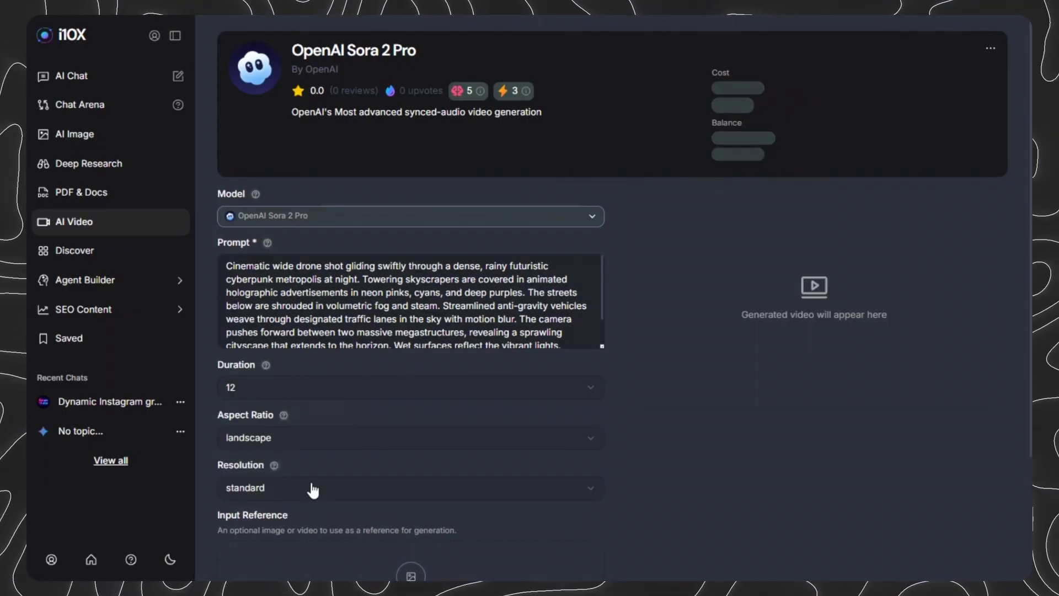
{"action": "left_click", "coordinate": [342, 488]}
{"action": "left_click", "coordinate": [301, 538]}
{"action": "scroll", "coordinate": [484, 471], "scroll_direction": "down", "scroll_amount": 3}
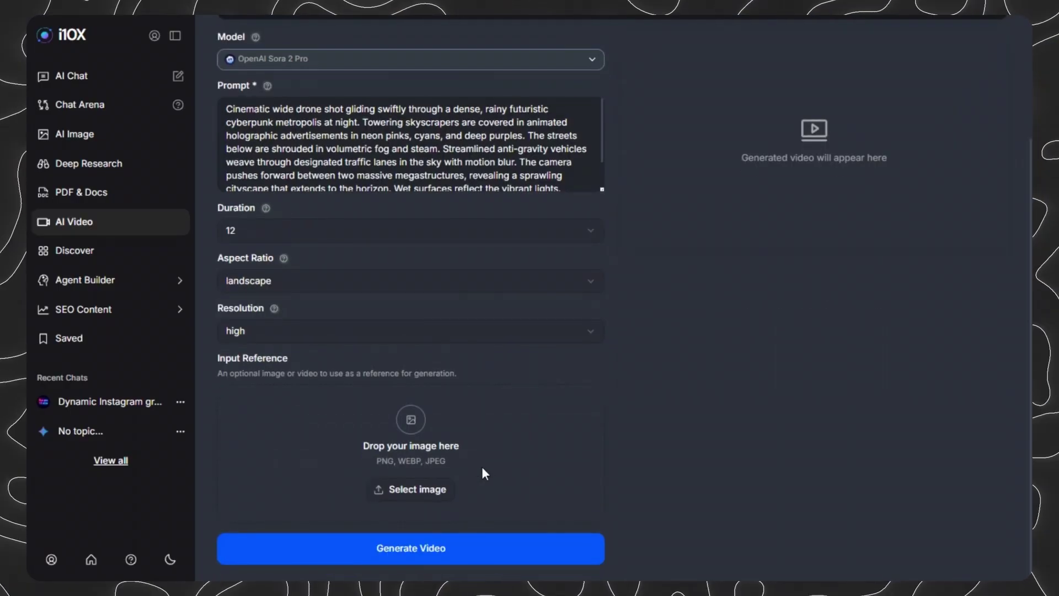
Step: Generate the rainy neon city drone-shot video with Sora 2 Pro and wait for the 0:12 result
{"action": "left_click", "coordinate": [411, 554]}
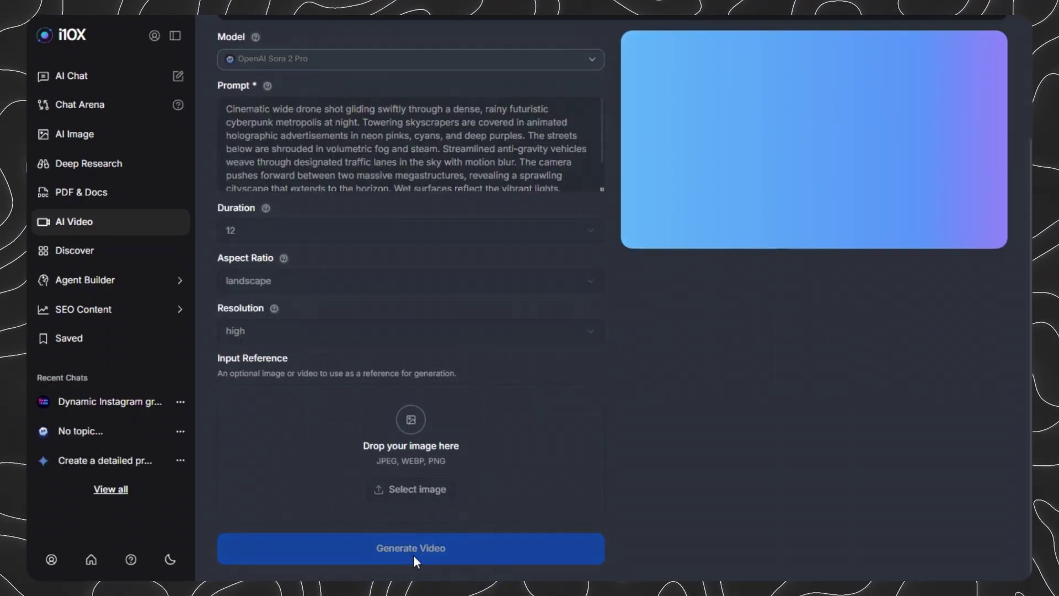
{"action": "scroll", "coordinate": [603, 386], "scroll_direction": "up", "scroll_amount": 3}
{"action": "scroll", "coordinate": [603, 386], "scroll_direction": "down", "scroll_amount": 3}
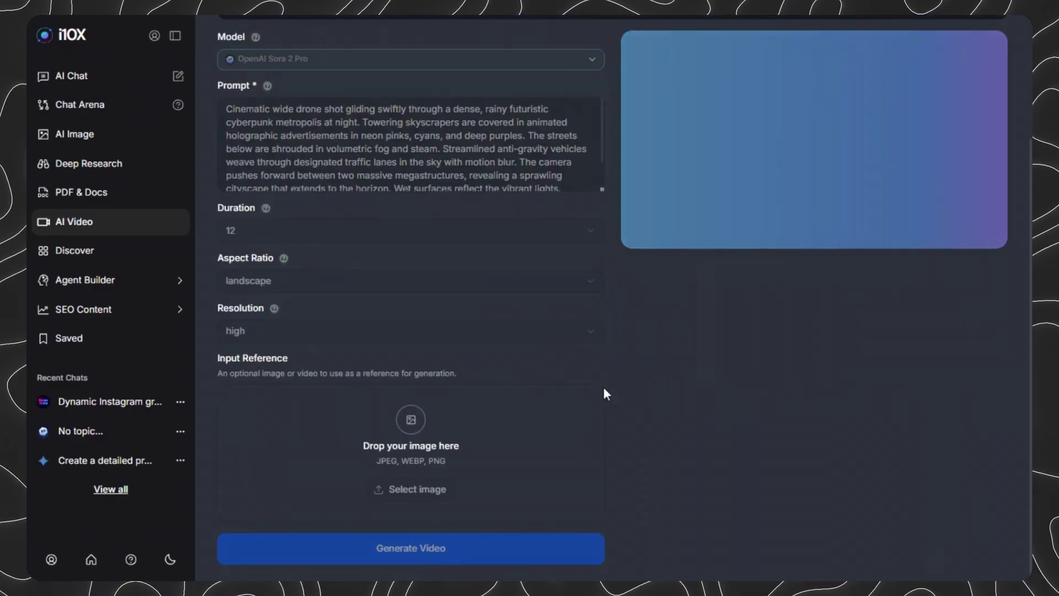
{"action": "scroll", "coordinate": [604, 386], "scroll_direction": "up", "scroll_amount": 3}
{"action": "scroll", "coordinate": [603, 386], "scroll_direction": "down", "scroll_amount": 3}
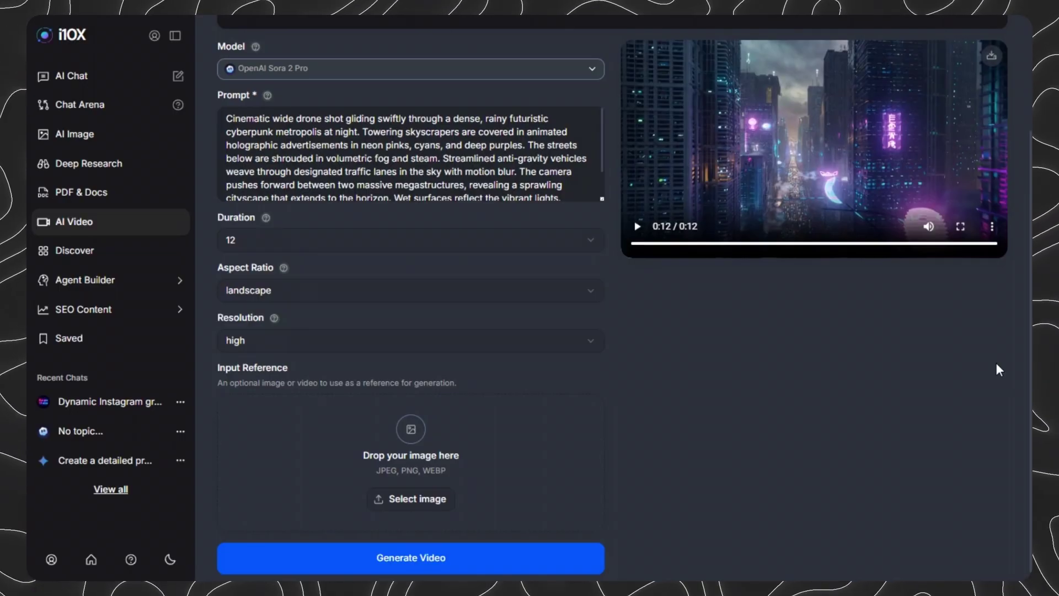
Step: Go to the Discover page and browse the available agents
{"action": "left_click", "coordinate": [99, 306]}
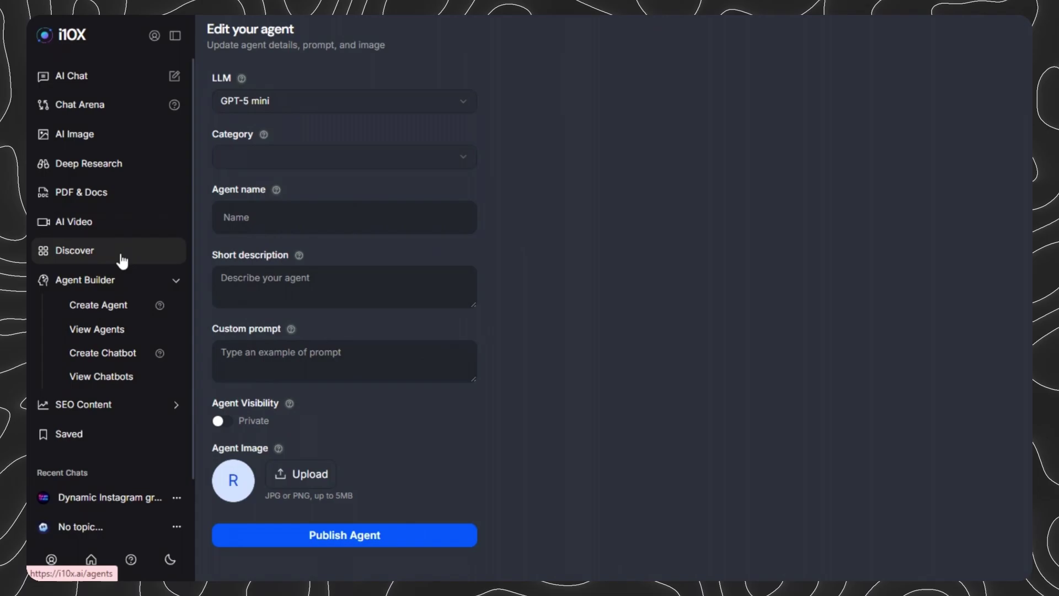
{"action": "left_click", "coordinate": [131, 253]}
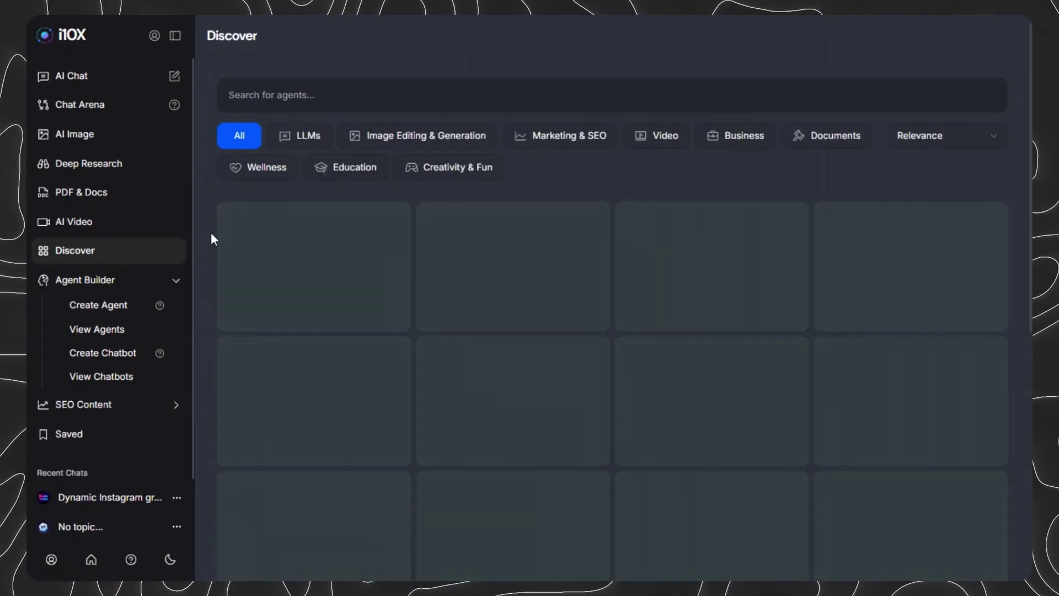
{"action": "scroll", "coordinate": [724, 420], "scroll_direction": "down", "scroll_amount": 1}
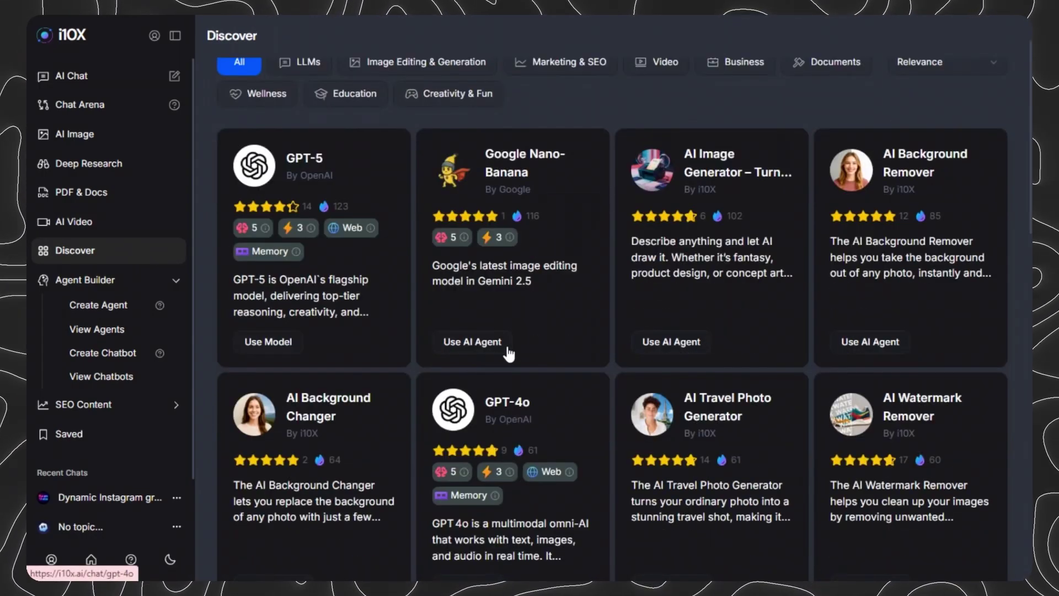
{"action": "scroll", "coordinate": [505, 347], "scroll_direction": "down", "scroll_amount": 5}
{"action": "scroll", "coordinate": [579, 309], "scroll_direction": "down", "scroll_amount": 3}
{"action": "scroll", "coordinate": [610, 272], "scroll_direction": "down", "scroll_amount": 3}
{"action": "scroll", "coordinate": [457, 342], "scroll_direction": "up", "scroll_amount": 5}
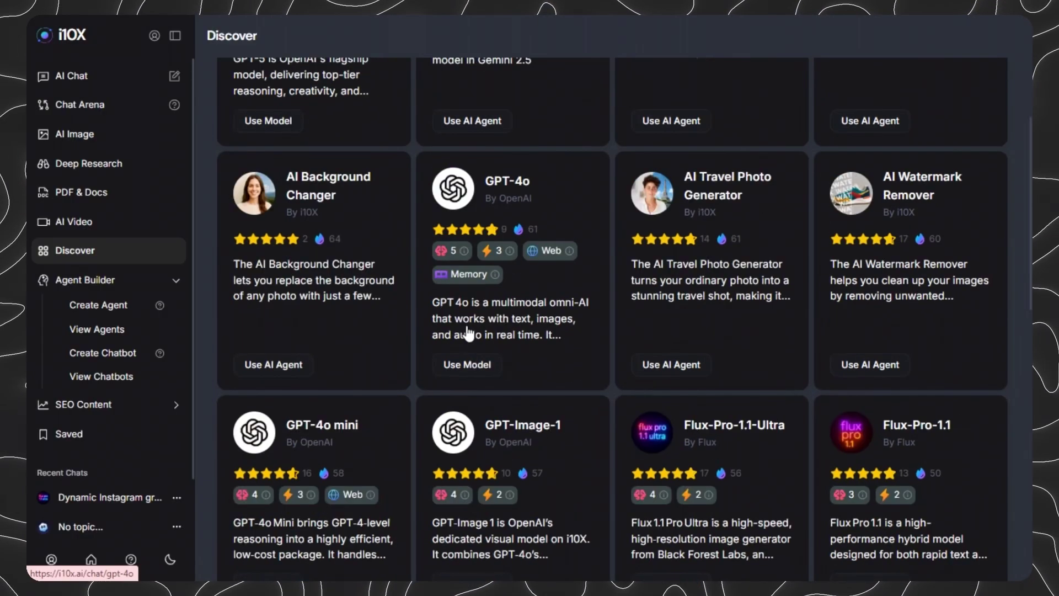
{"action": "scroll", "coordinate": [397, 221], "scroll_direction": "up", "scroll_amount": 5}
Step: Search Discover for 'title', showing the YouTube Title Generator and AI Headline Generator
{"action": "left_click", "coordinate": [338, 94]}
{"action": "type", "text": "t"}
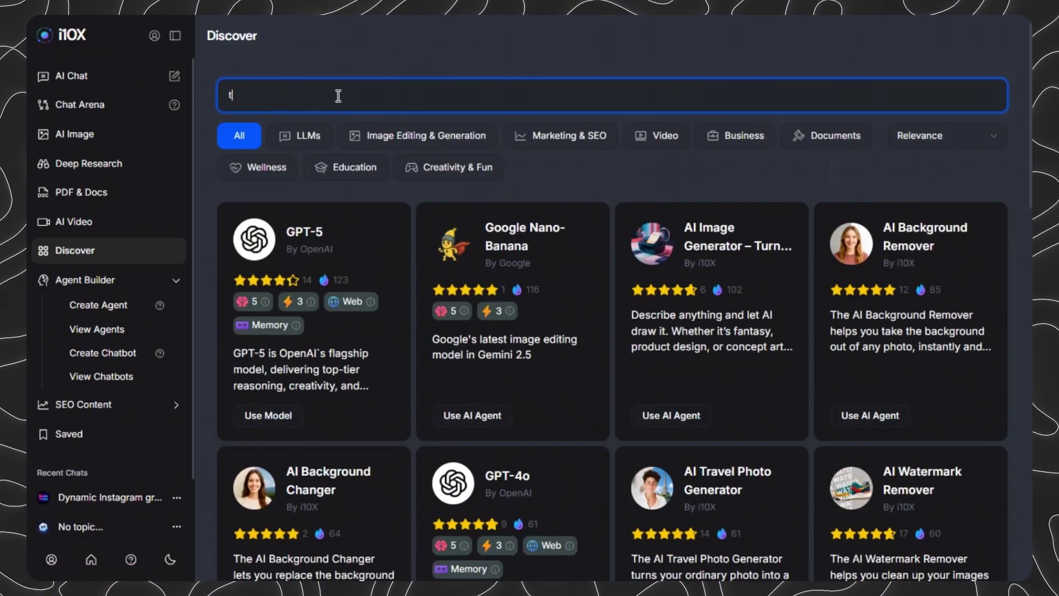
{"action": "type", "text": "itle"}
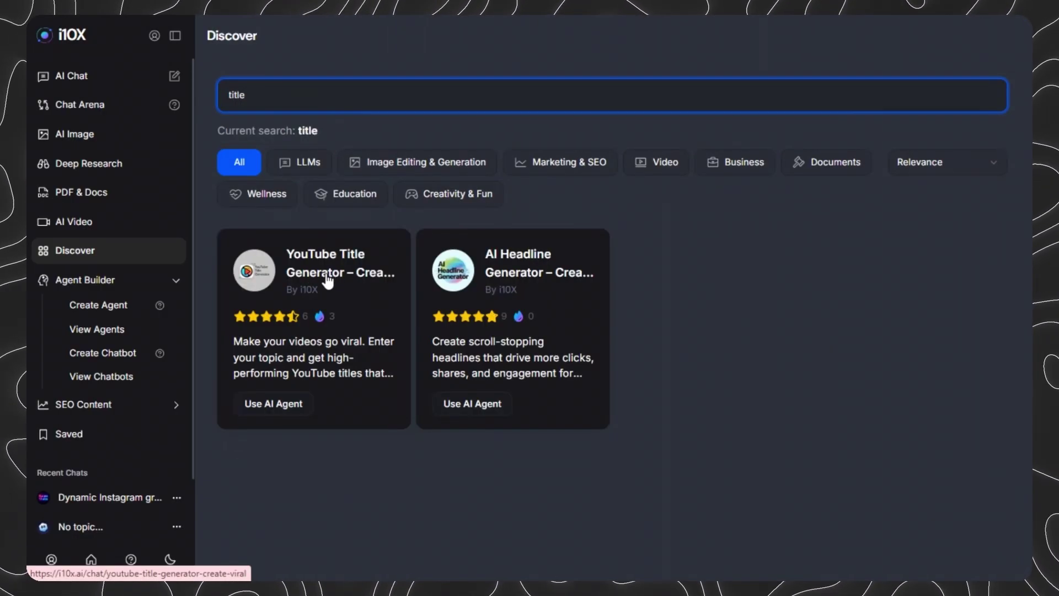
{"action": "left_click", "coordinate": [273, 409]}
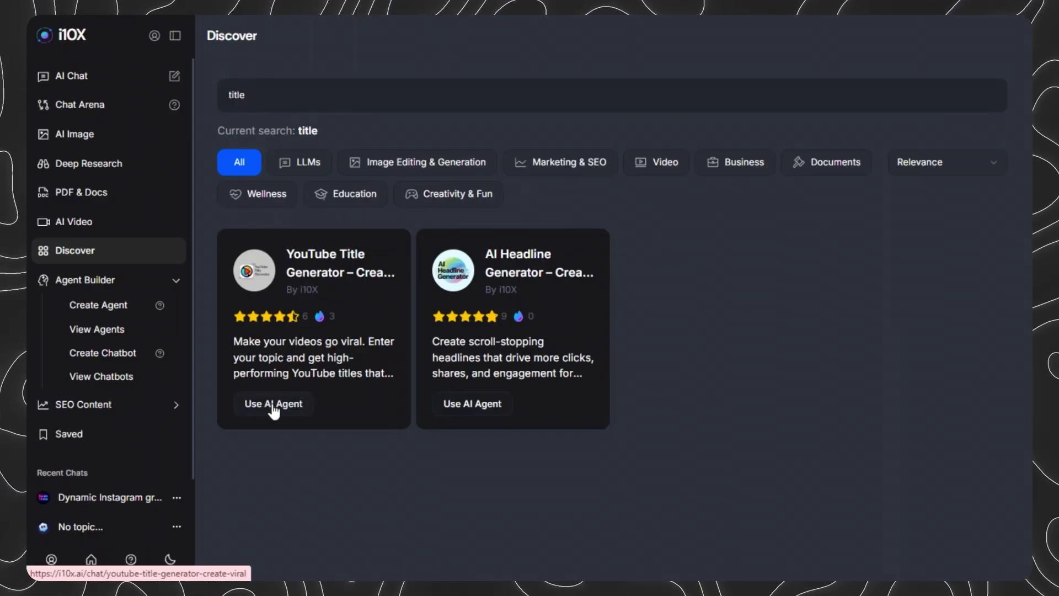
Step: Send the topic 'learning ai before it's too late' to the YouTube Title Generator agent
{"action": "left_click", "coordinate": [273, 408]}
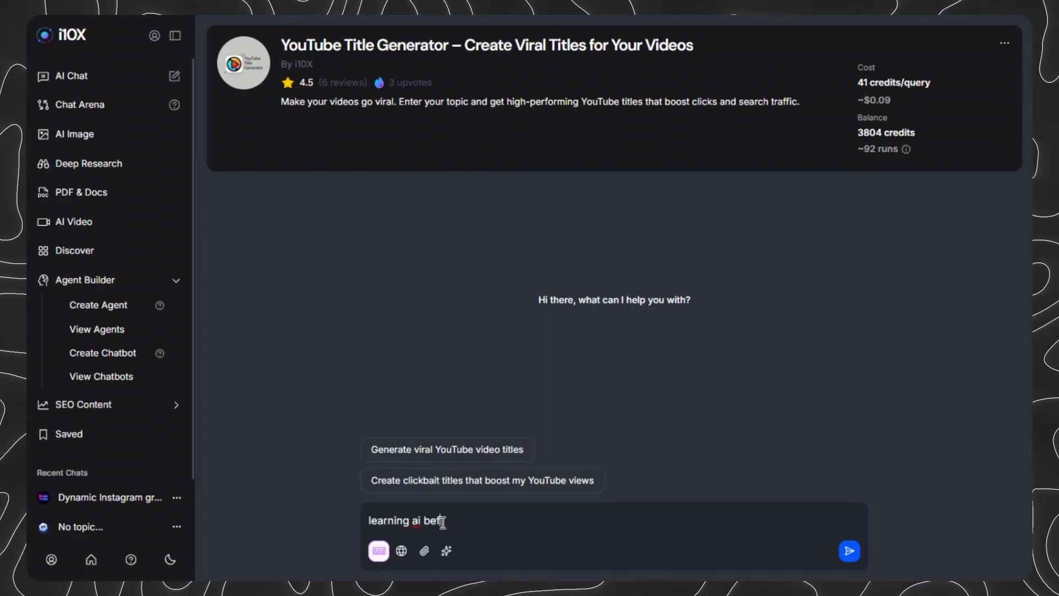
{"action": "type", "text": "e it's too lat"}
{"action": "key", "text": "Return"}
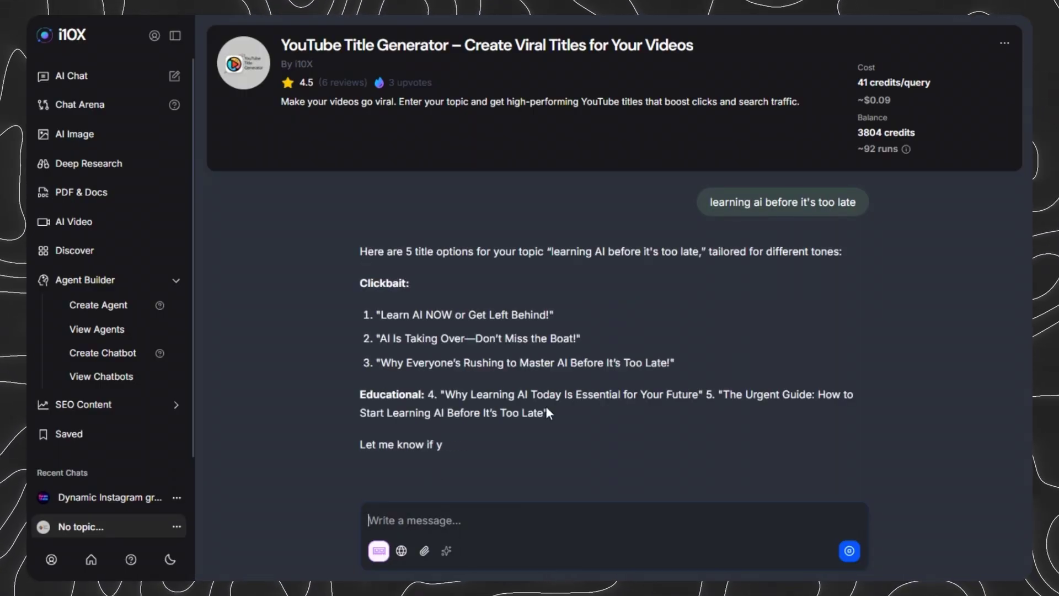
Step: Select the five suggested titles, then open a blank new-agent form
{"action": "left_click_drag", "start_coordinate": [376, 302], "coordinate": [551, 302]}
{"action": "left_click", "coordinate": [396, 326]}
{"action": "left_click_drag", "start_coordinate": [383, 326], "coordinate": [575, 326]}
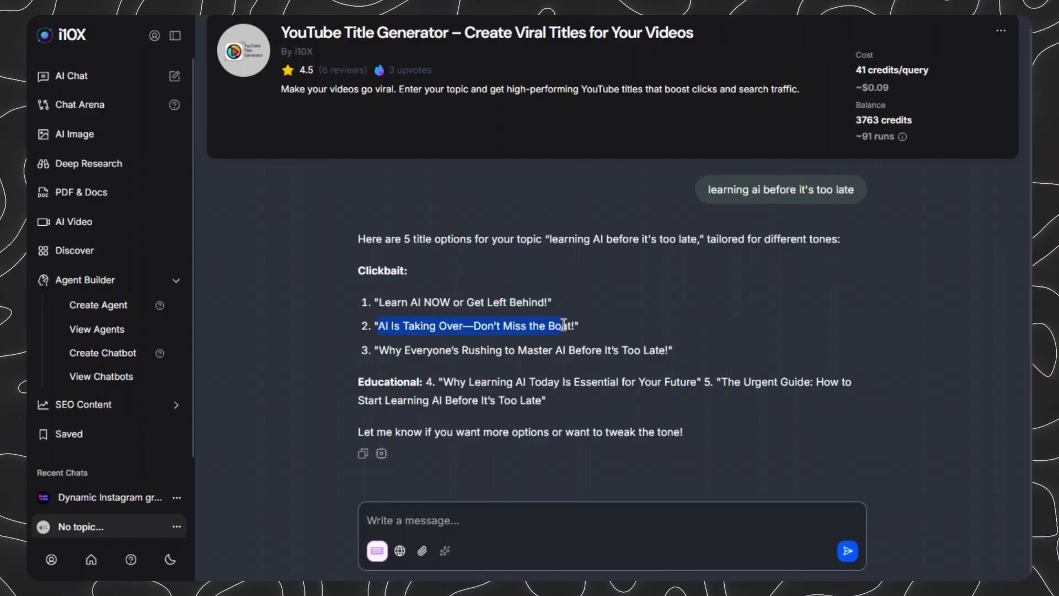
{"action": "left_click_drag", "start_coordinate": [382, 350], "coordinate": [672, 350]}
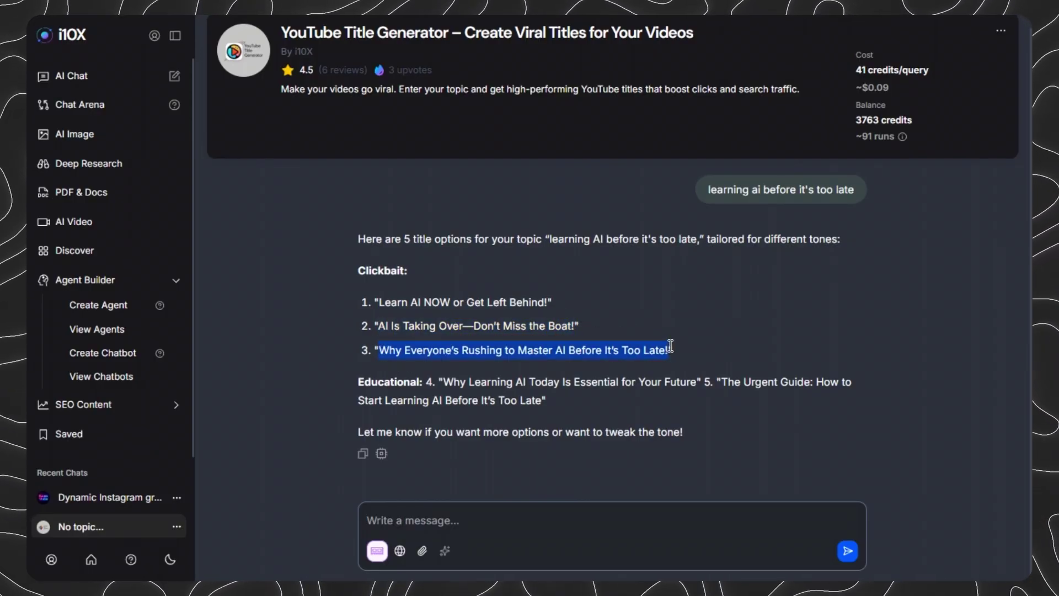
{"action": "left_click", "coordinate": [734, 337]}
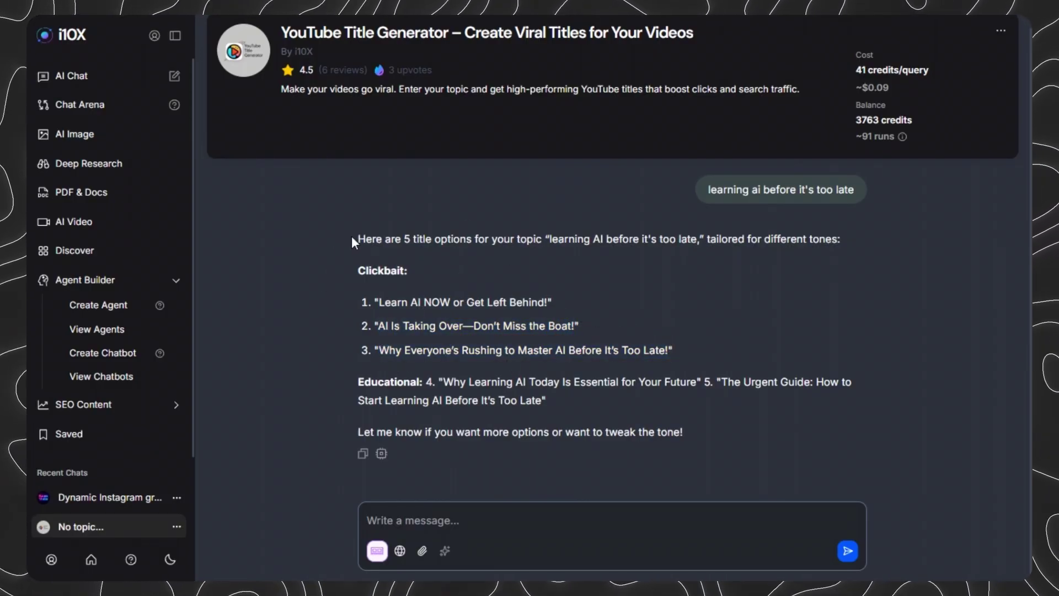
{"action": "left_click_drag", "start_coordinate": [353, 242], "coordinate": [782, 443]}
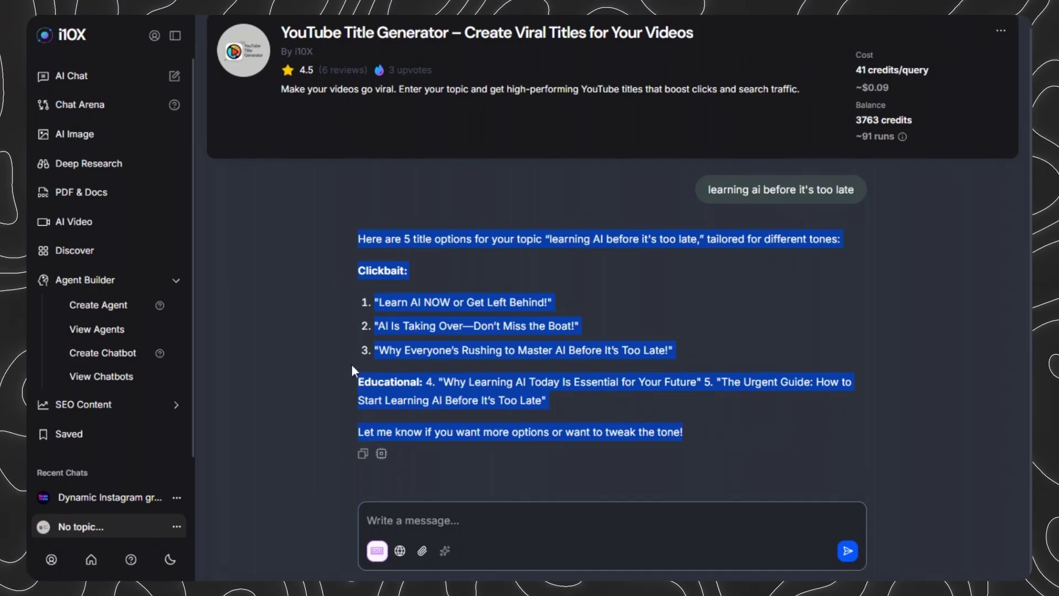
{"action": "left_click", "coordinate": [99, 311]}
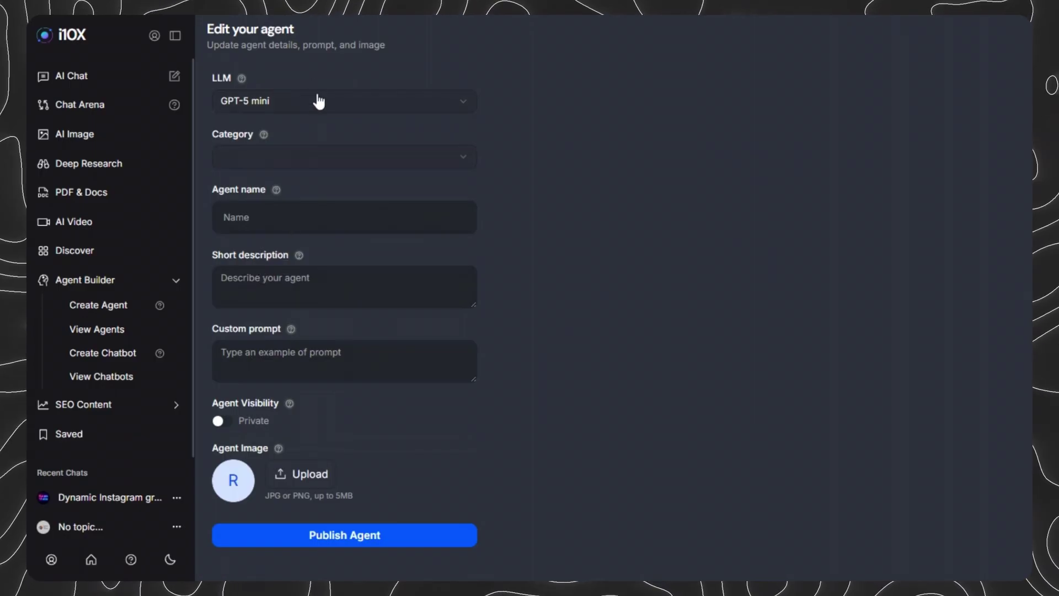
Step: Set the agent's model to Claude 4.5 Sonnet and category to Image Editing & Generation
{"action": "left_click", "coordinate": [320, 102]}
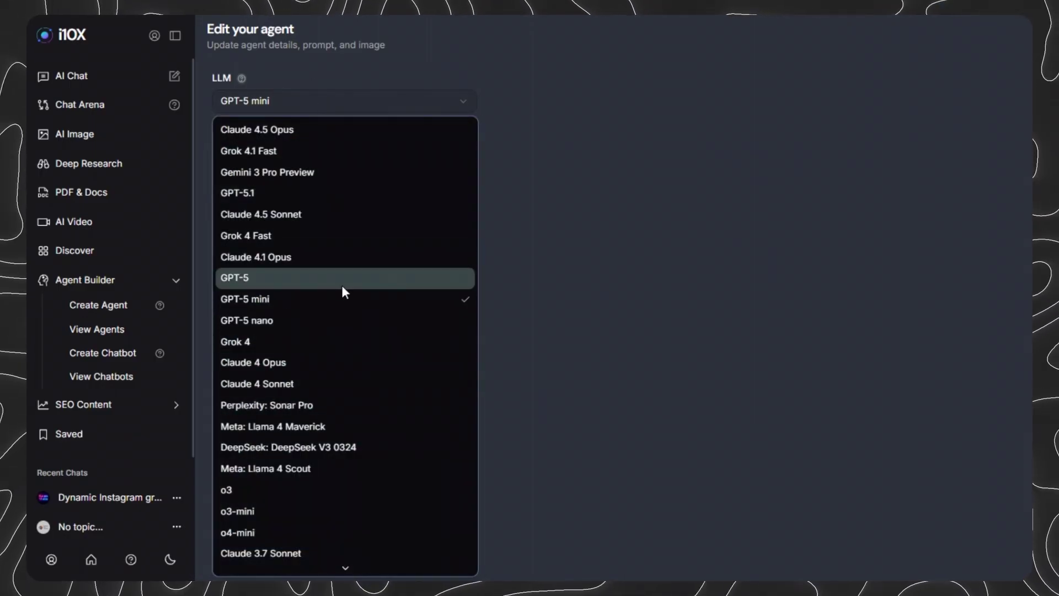
{"action": "left_click", "coordinate": [323, 217]}
{"action": "left_click", "coordinate": [337, 163]}
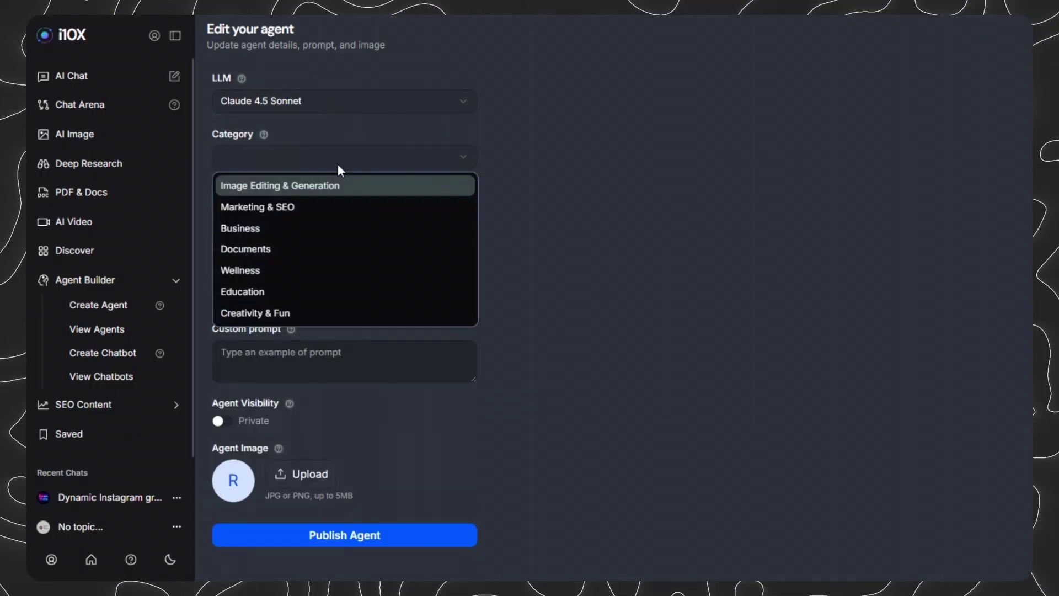
{"action": "left_click", "coordinate": [353, 184]}
Step: Name it Email Response Agent, add the customer-support prompt and 'Email Response' description
{"action": "left_click", "coordinate": [389, 219]}
{"action": "type", "text": "Email Response Agent"}
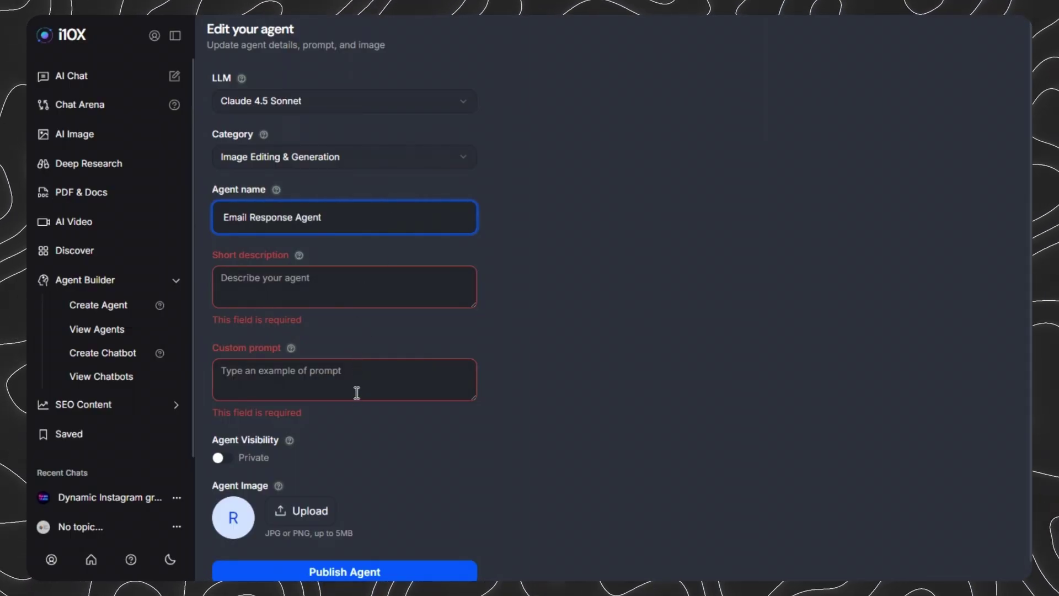
{"action": "left_click", "coordinate": [356, 386]}
{"action": "type", "text": "You are a professional customer support agent. Always respond politely, address the customer by name, acknowledge their concern, provide a solution, and end with an offer to help further"}
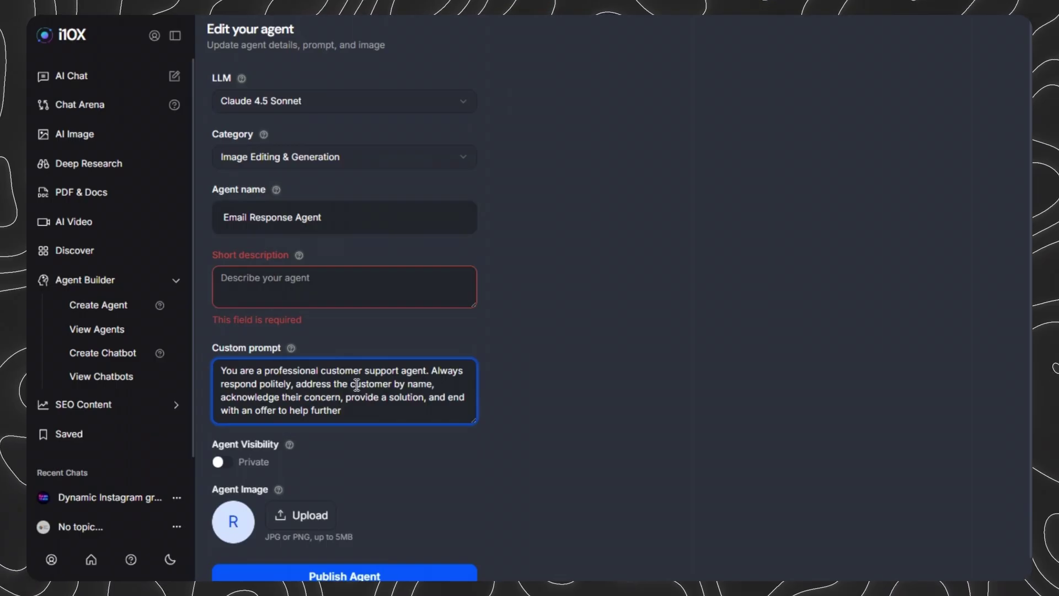
{"action": "left_click", "coordinate": [367, 284]}
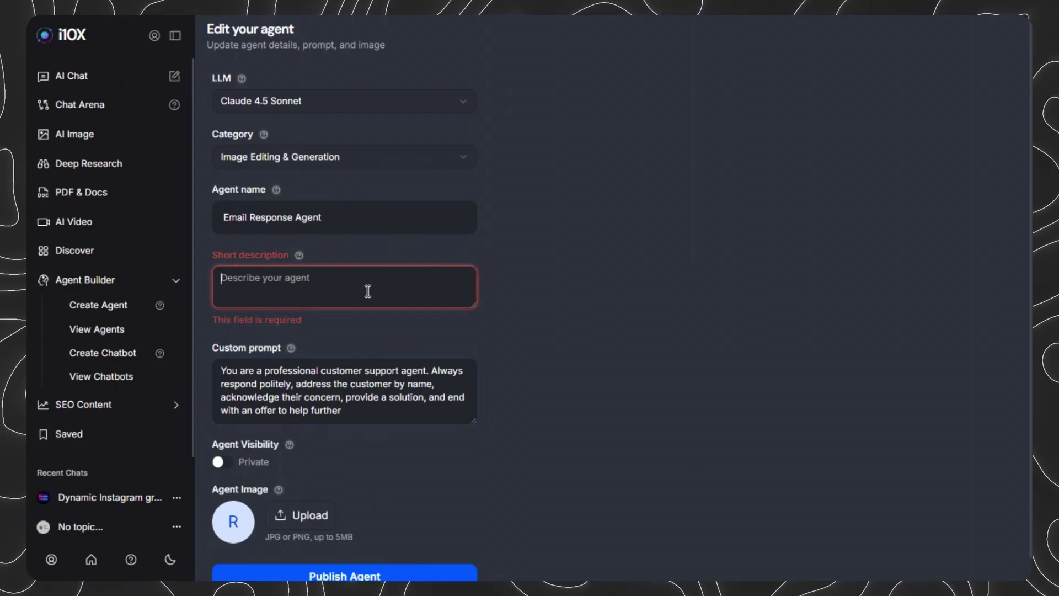
{"action": "type", "text": "Email "}
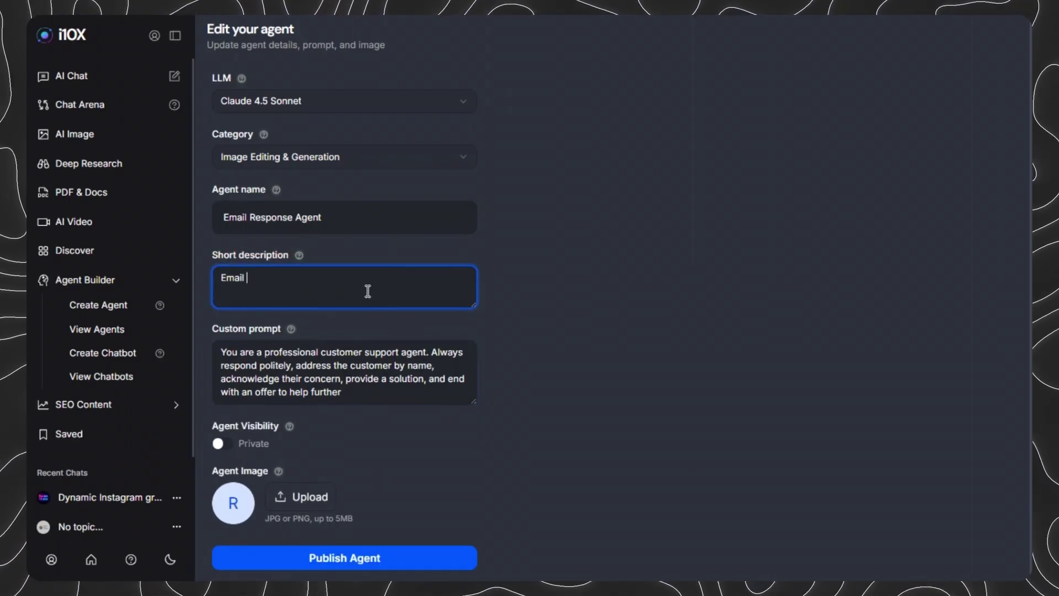
{"action": "type", "text": "Resp"}
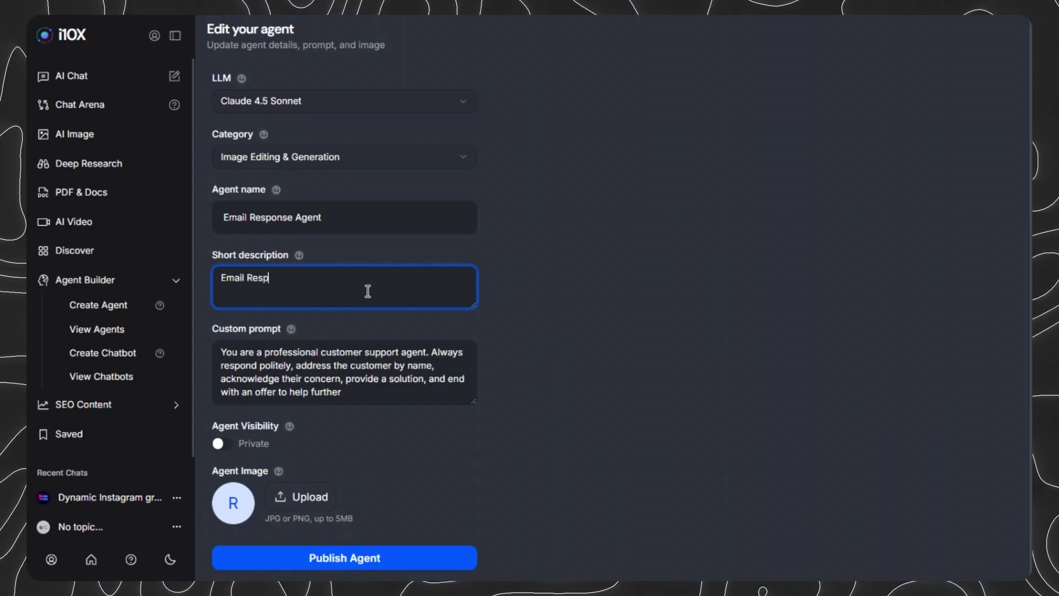
{"action": "type", "text": "onse Customer Support"}
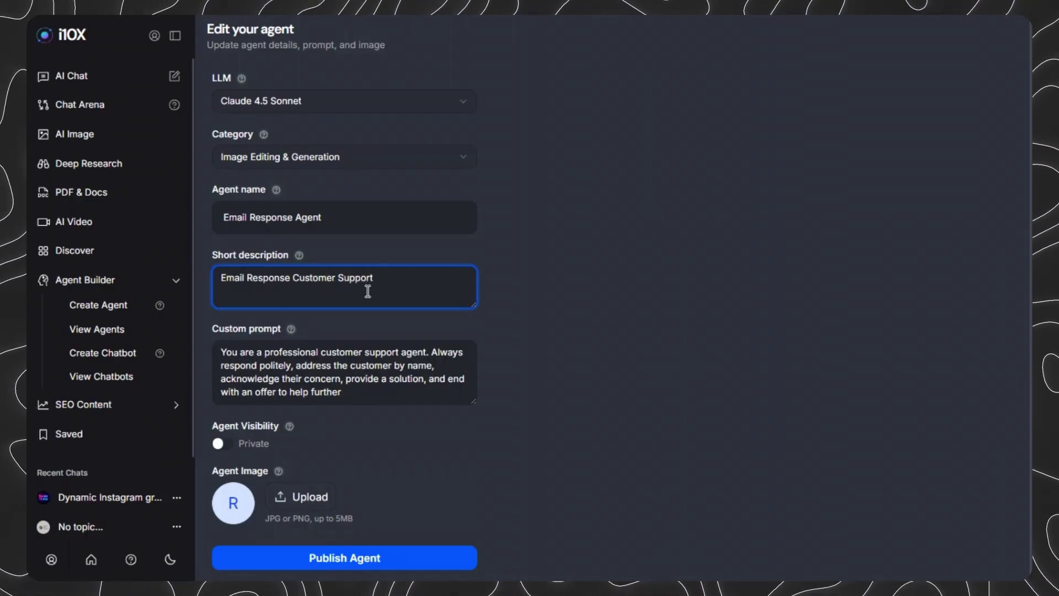
{"action": "scroll", "coordinate": [585, 325], "scroll_direction": "down", "scroll_amount": 1}
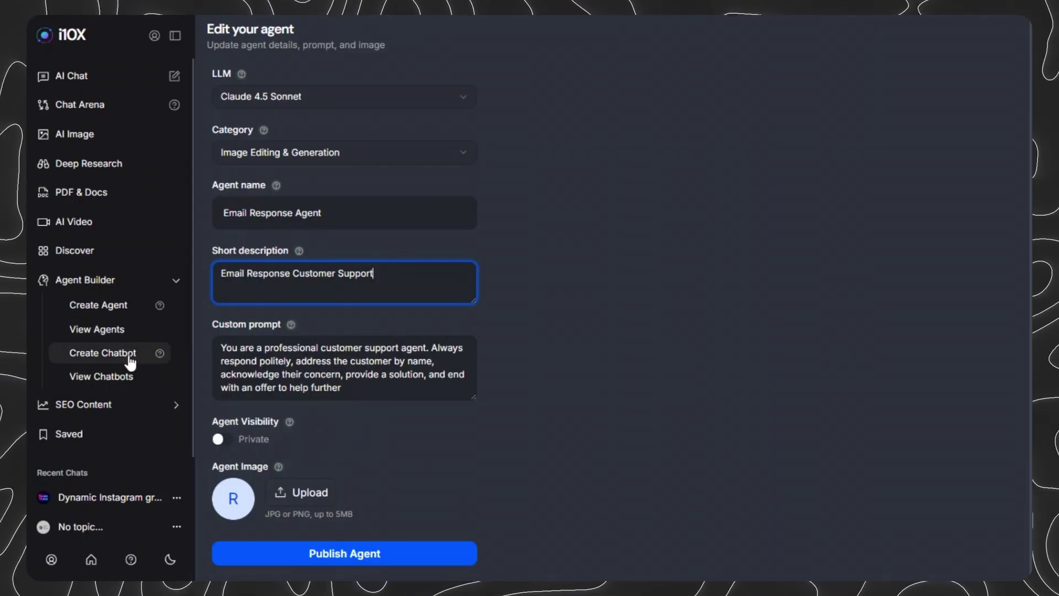
{"action": "left_click", "coordinate": [106, 361]}
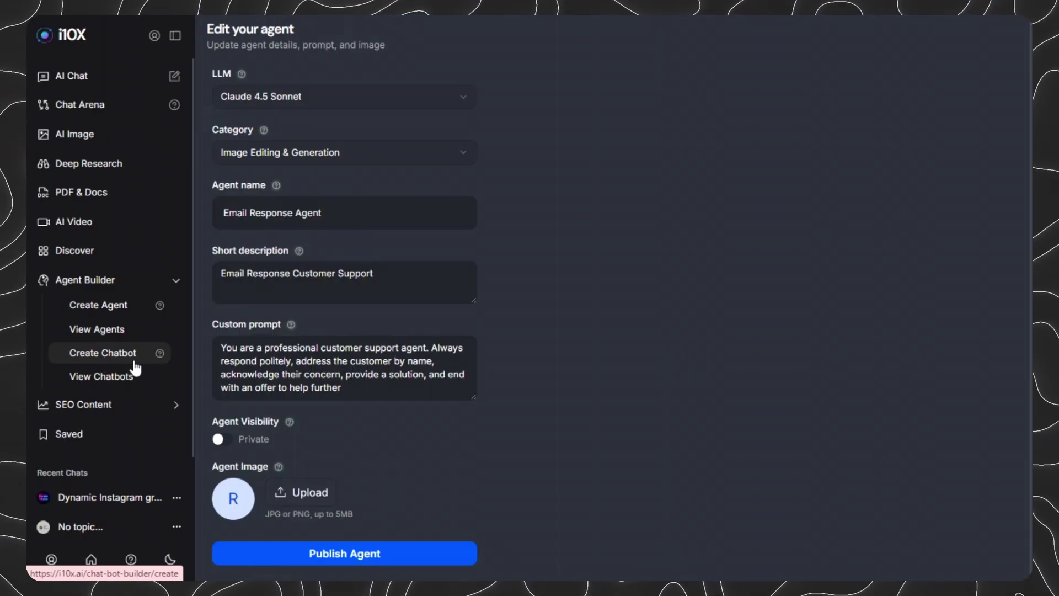
Step: Open Create Chatbot and scroll through the empty New Chatbot form, which defaults to GPT-4o mini
{"action": "left_click", "coordinate": [108, 359]}
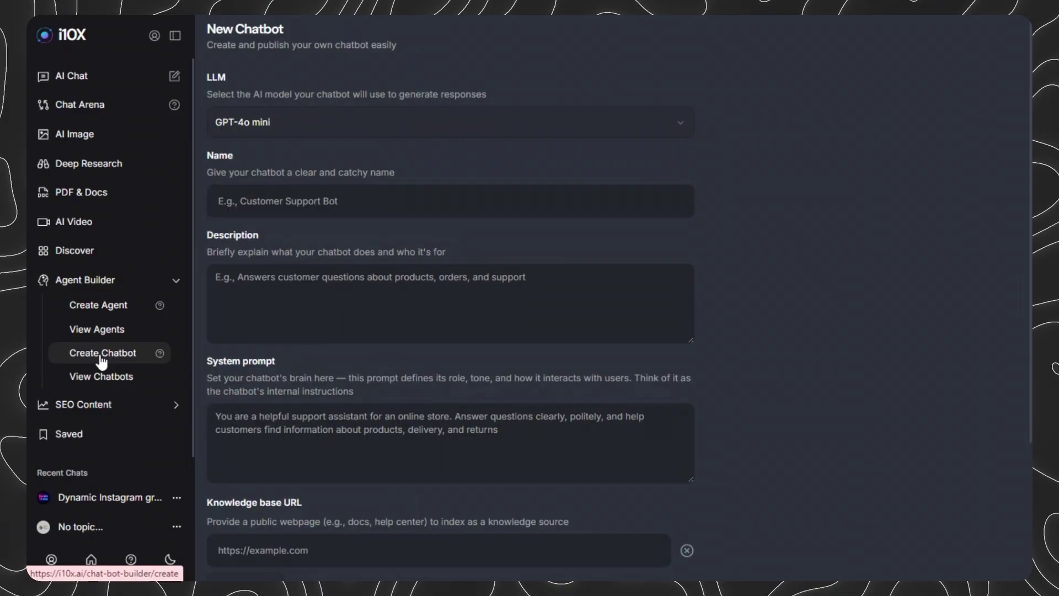
{"action": "scroll", "coordinate": [927, 248], "scroll_direction": "down", "scroll_amount": 3}
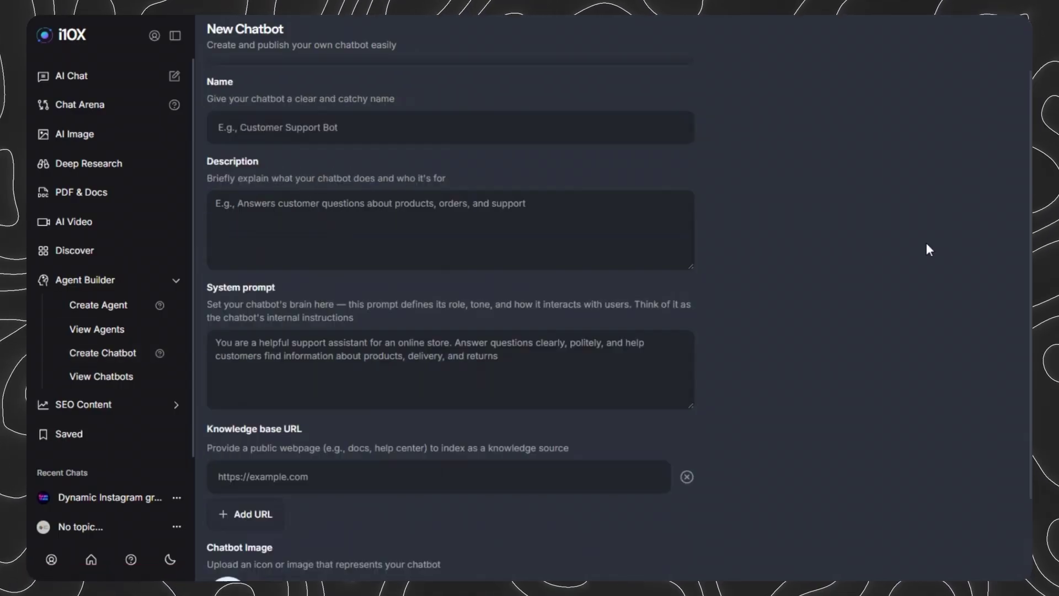
{"action": "scroll", "coordinate": [927, 244], "scroll_direction": "down", "scroll_amount": 1}
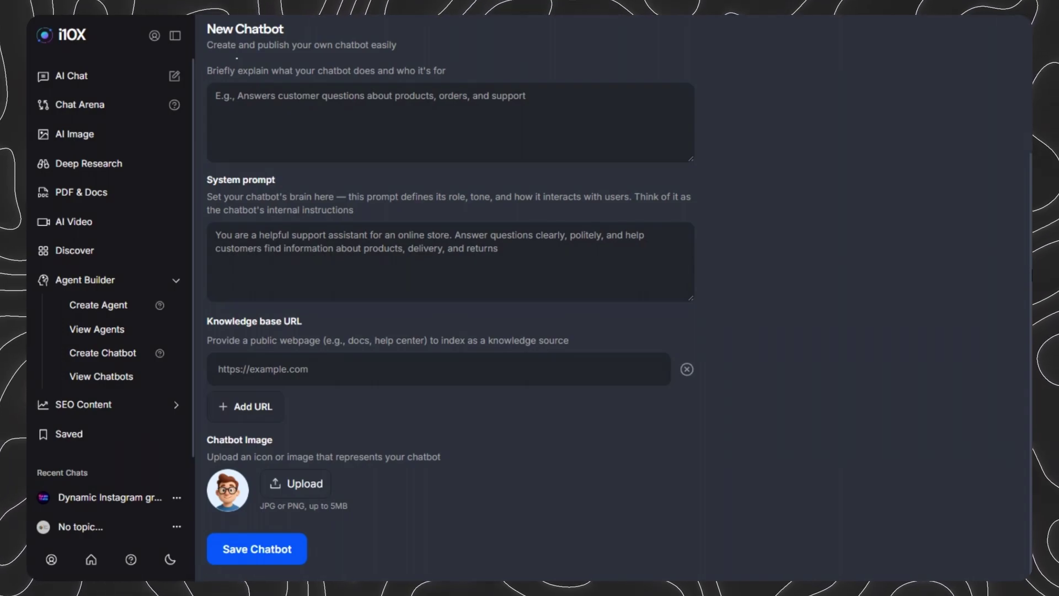
{"action": "scroll", "coordinate": [450, 298], "scroll_direction": "up", "scroll_amount": 3}
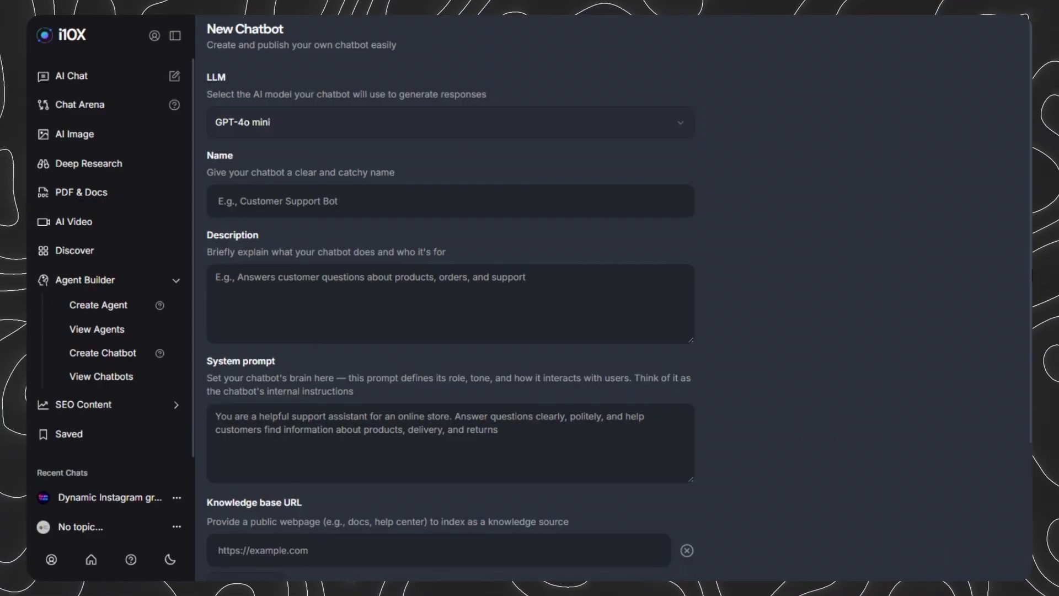
{"action": "scroll", "coordinate": [926, 249], "scroll_direction": "down", "scroll_amount": 3}
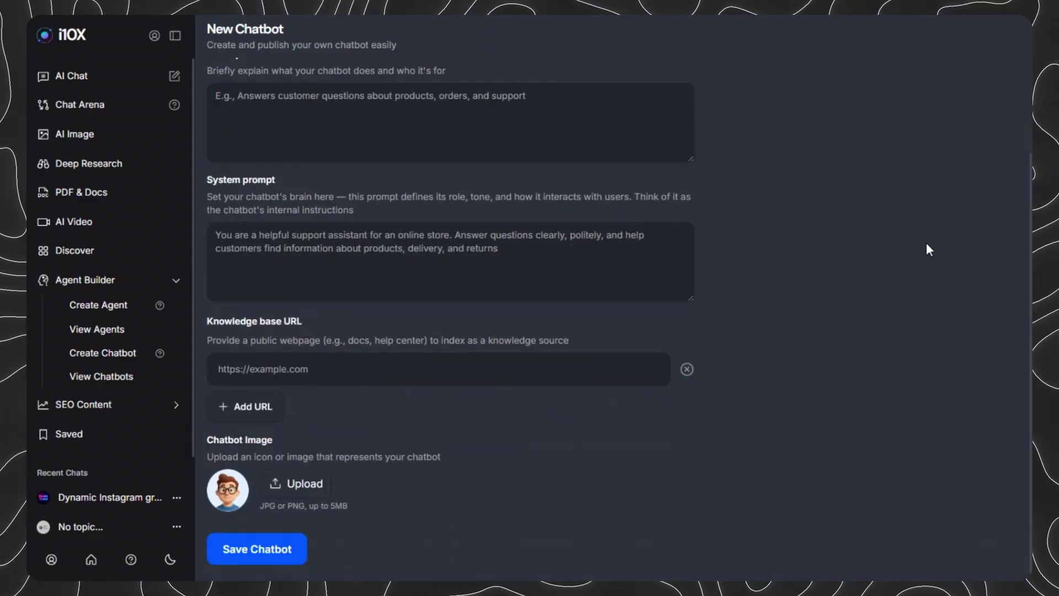